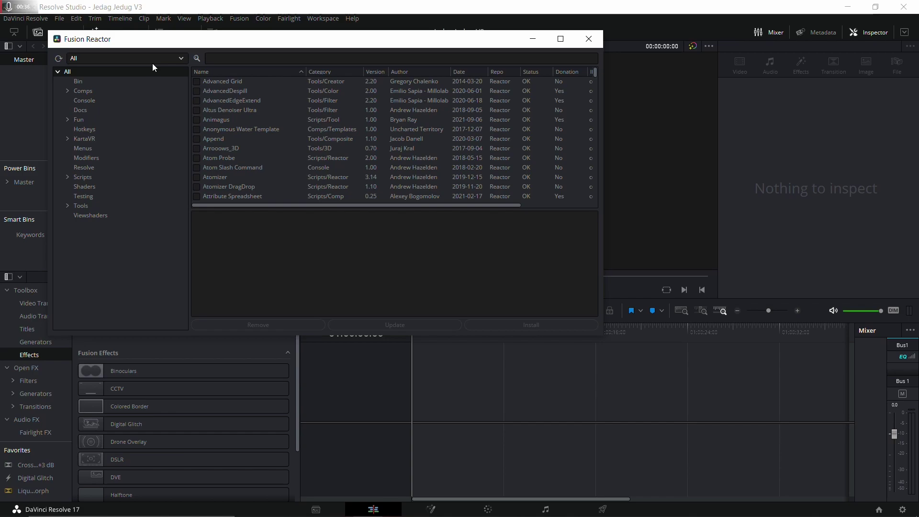
# Search Reactor for "WAV", read the AudioWaveform and Suck Less Audio package descriptions, and close Reactor
pyautogui.click(353, 58)
pyautogui.write('WAV')
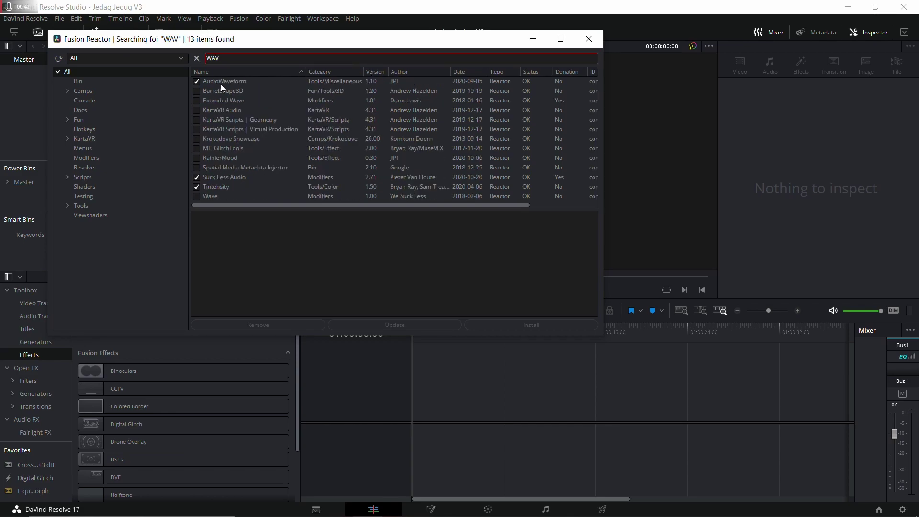
pyautogui.click(220, 84)
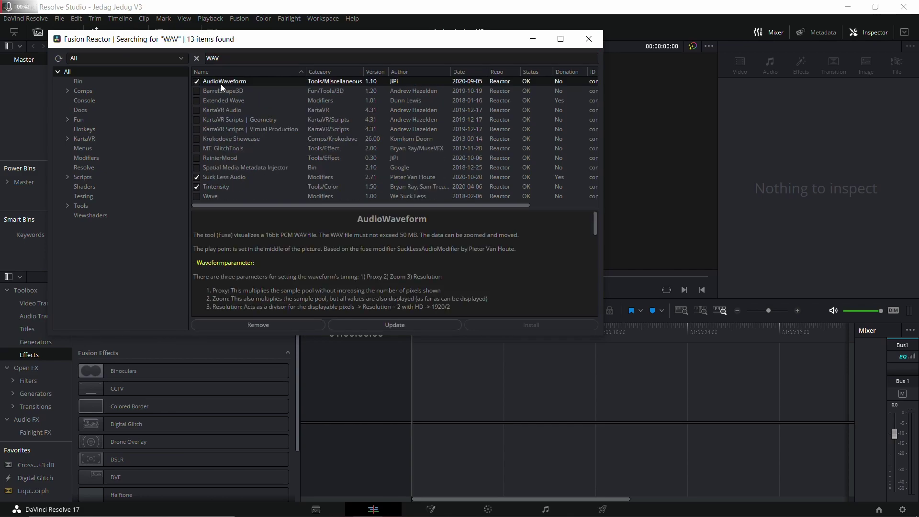
pyautogui.click(222, 178)
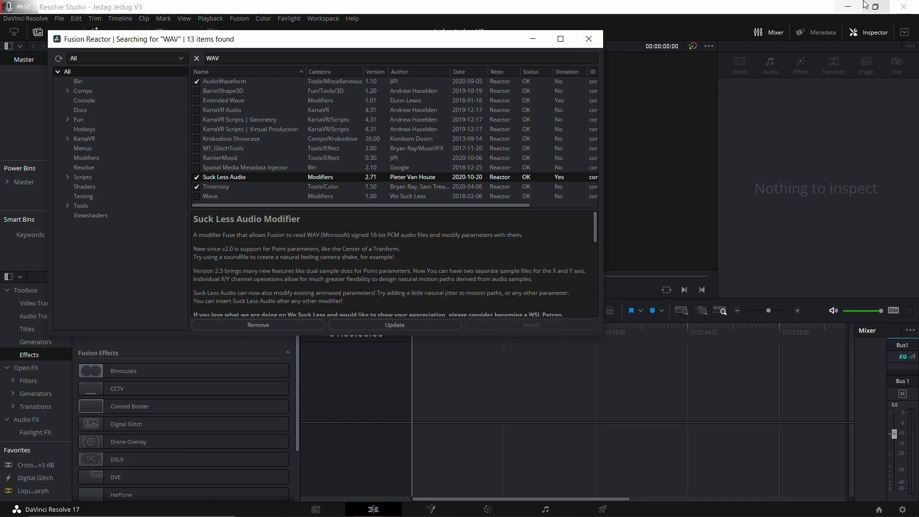
pyautogui.click(589, 39)
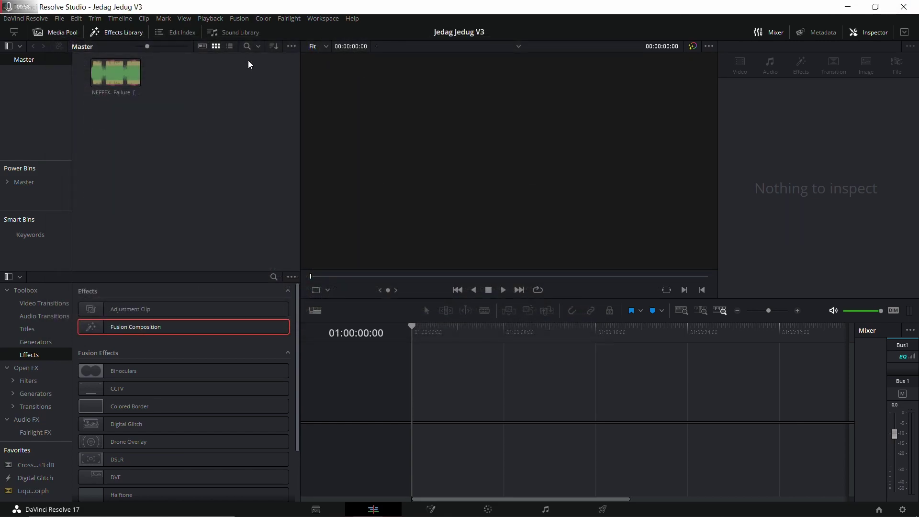
# Locate the Open Reactor command among the workspace's Comp scripts
pyautogui.click(324, 19)
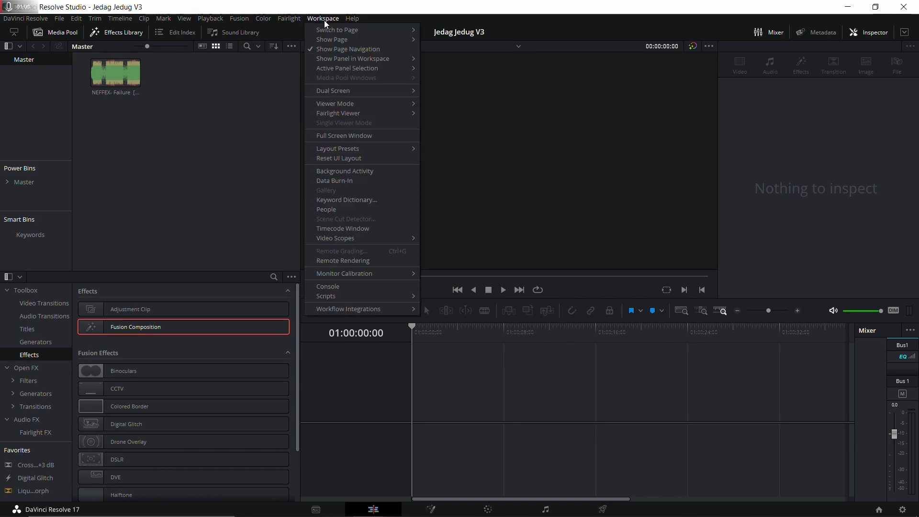
pyautogui.moveTo(386, 295)
pyautogui.moveTo(439, 298)
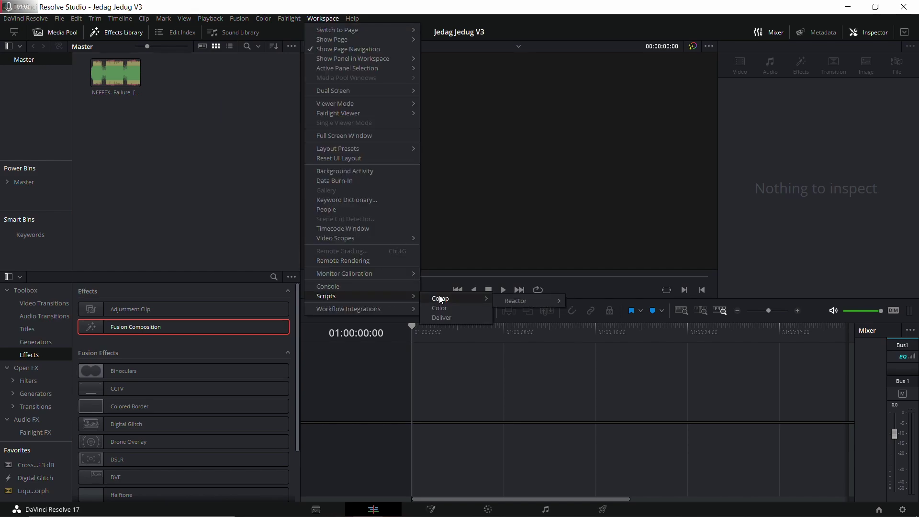
pyautogui.moveTo(508, 300)
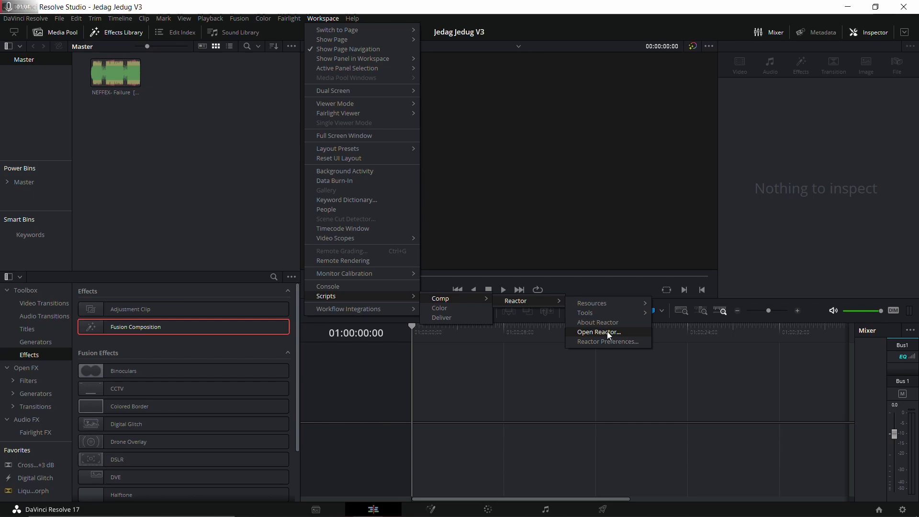
pyautogui.click(607, 331)
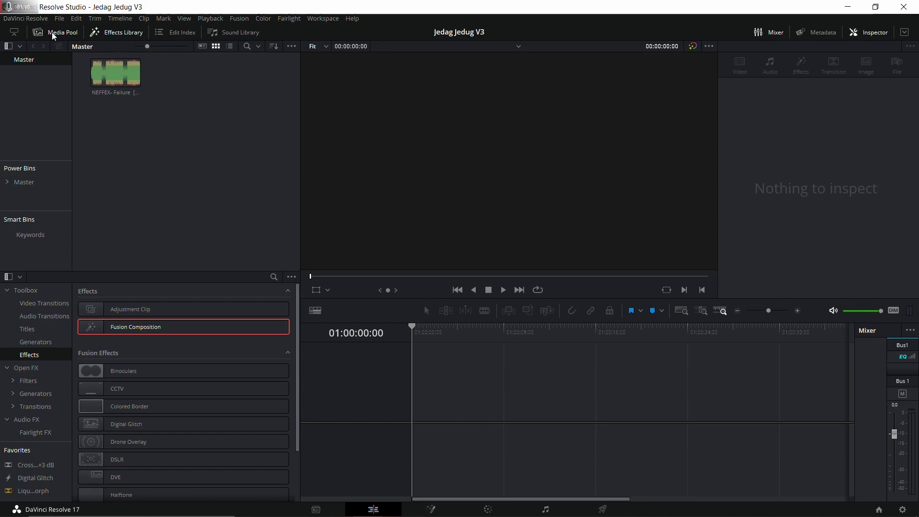
# Create an empty timeline with its own settings instead of the project's, using a frame rate of 30 frames per second
pyautogui.rightClick(205, 136)
pyautogui.moveTo(214, 142)
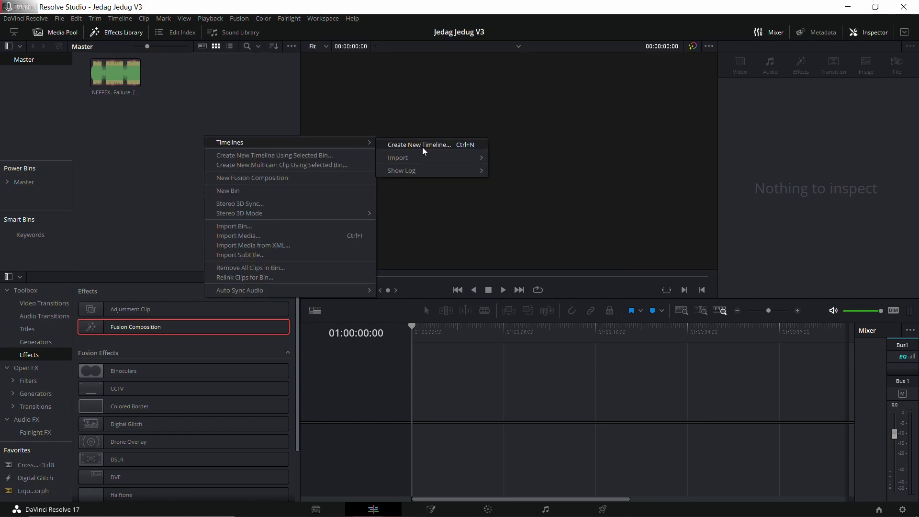
pyautogui.click(419, 145)
pyautogui.click(351, 301)
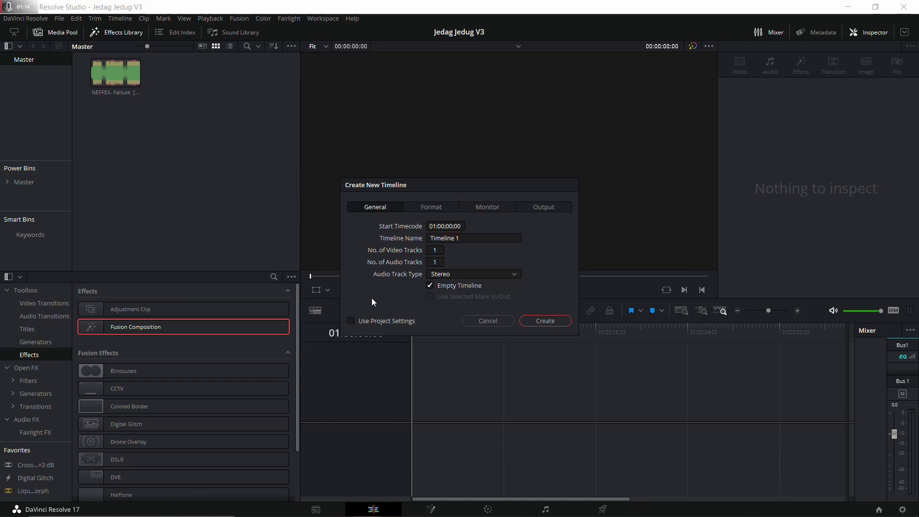
pyautogui.click(435, 208)
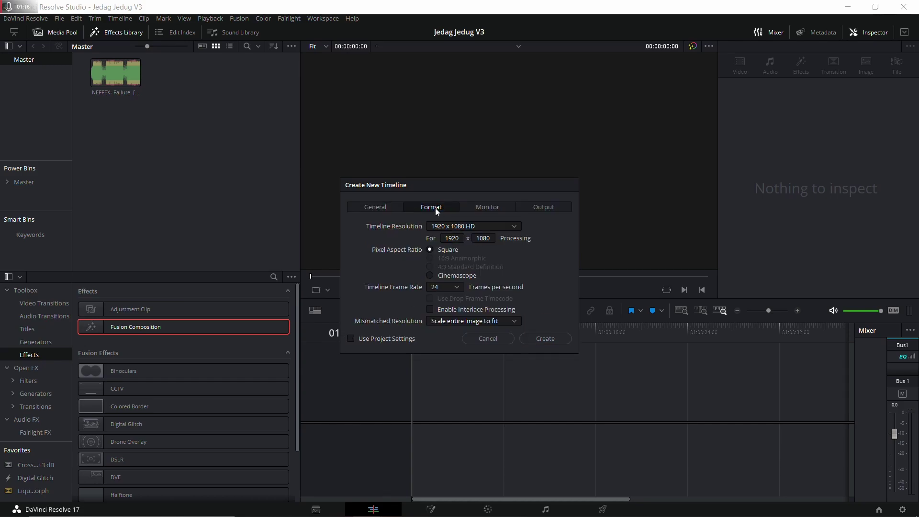
pyautogui.click(455, 287)
pyautogui.click(440, 366)
pyautogui.click(555, 338)
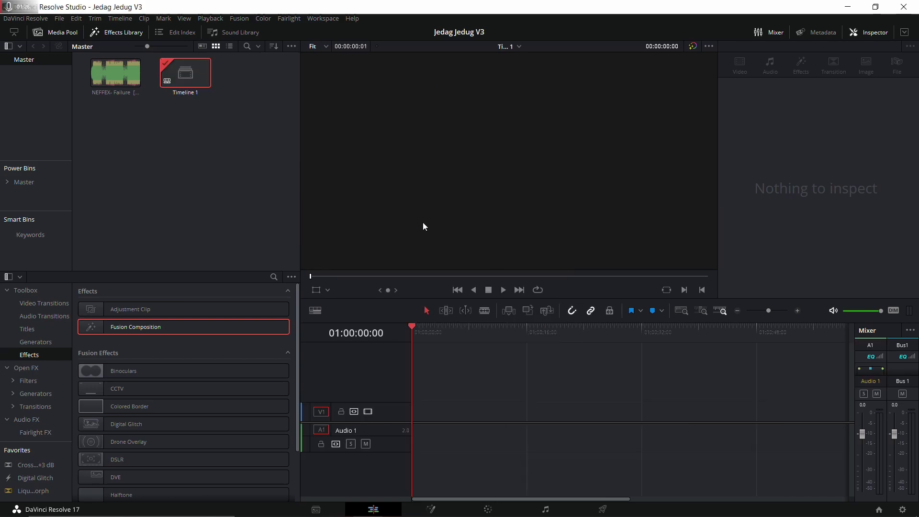
# Place the NEFFEX- Failure audio clip at the start of track A1 and mute the track
pyautogui.moveTo(117, 71); pyautogui.dragTo(415, 431)
pyautogui.click(366, 443)
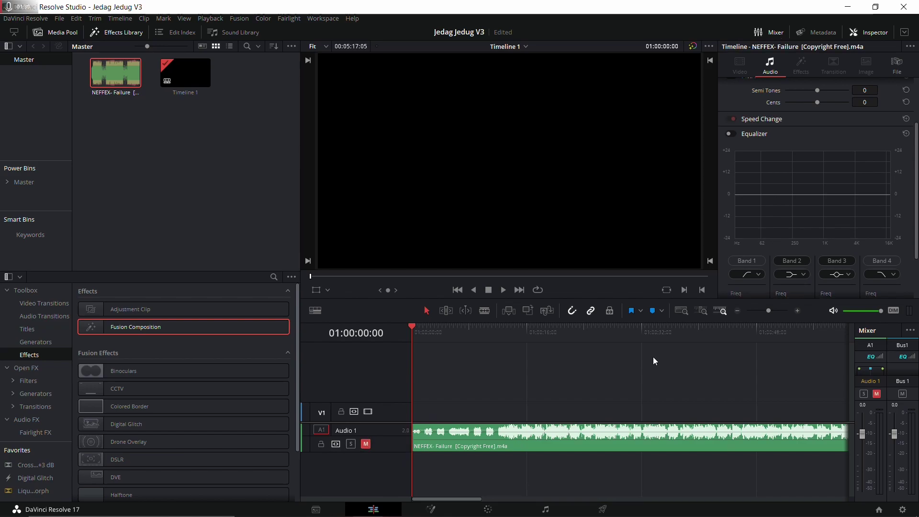
# Split the audio clip at 01:04:20:18 and ripple-delete the part before the cut
pyautogui.click(738, 311)
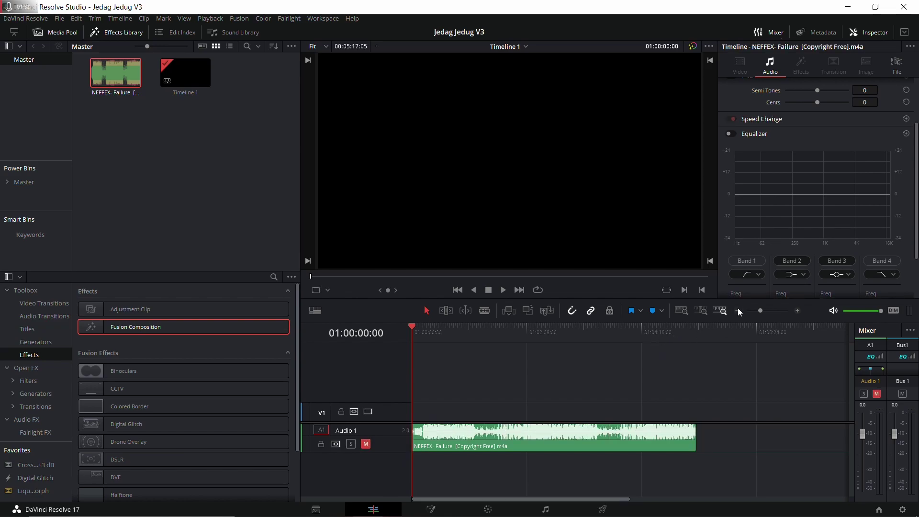
pyautogui.click(645, 329)
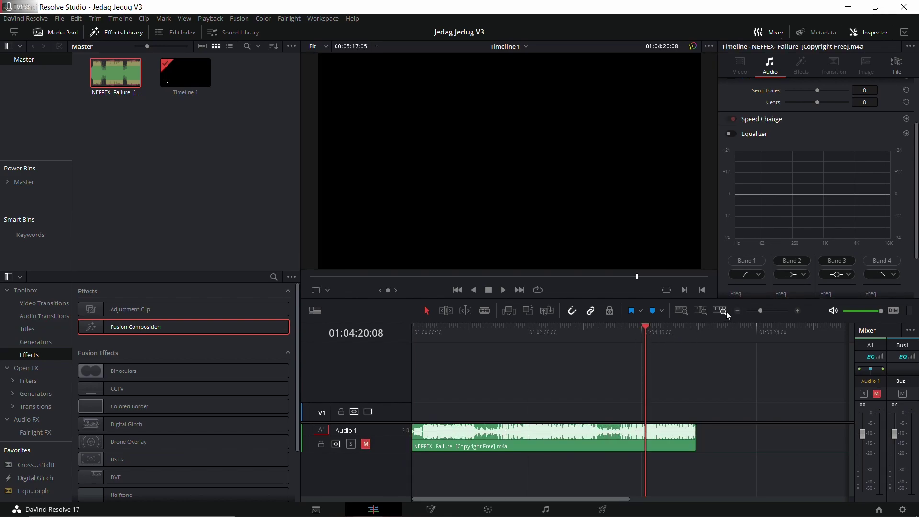
pyautogui.click(798, 311)
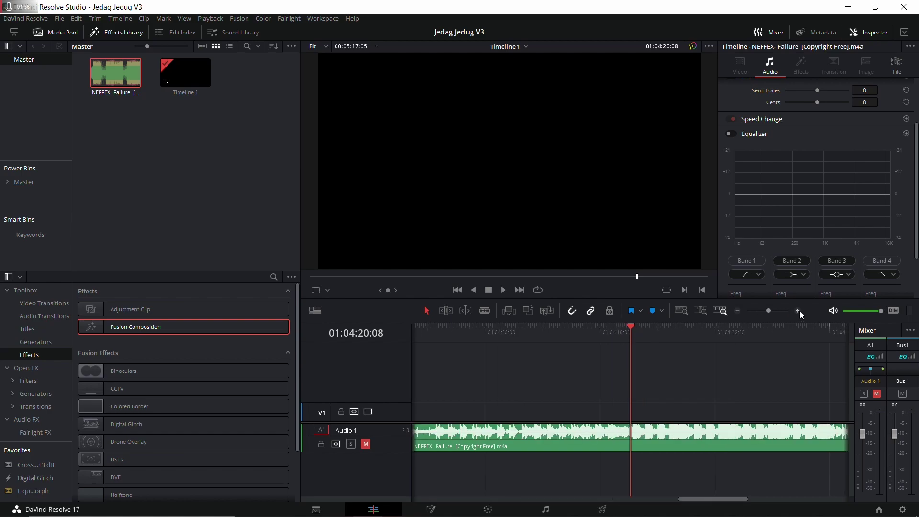
pyautogui.click(799, 311)
pyautogui.moveTo(635, 327); pyautogui.dragTo(640, 327)
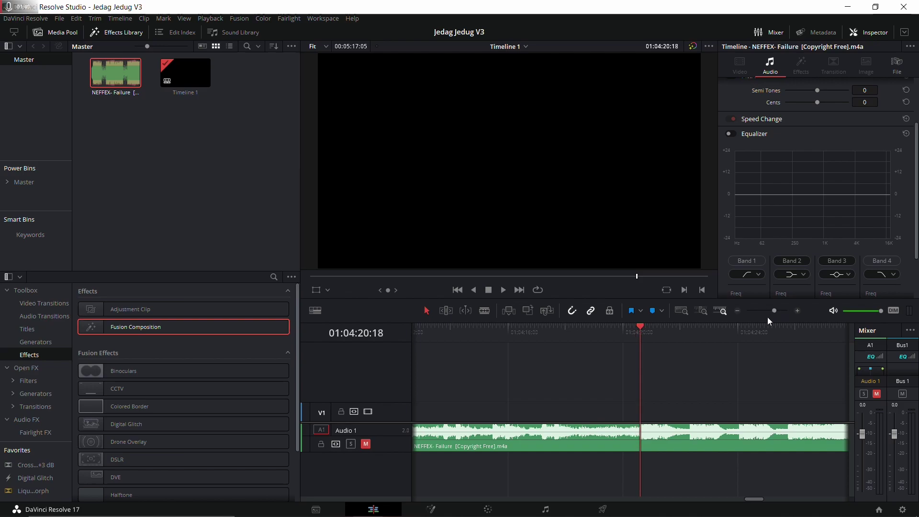
pyautogui.press('b')
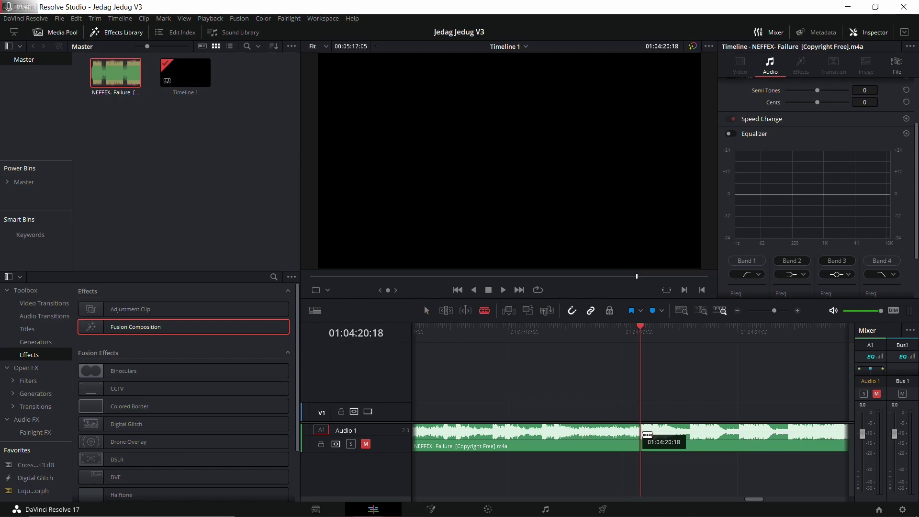
pyautogui.click(646, 435)
pyautogui.press('a')
pyautogui.click(516, 439)
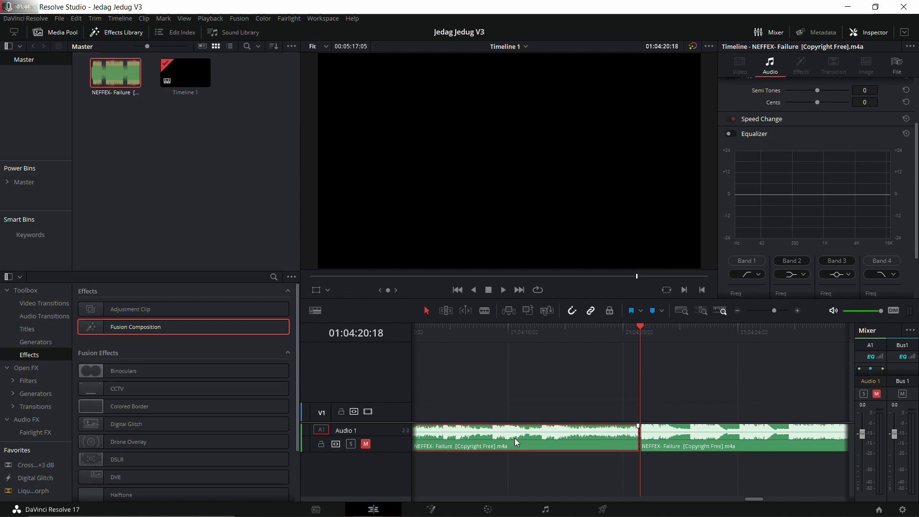
pyautogui.press('Delete')
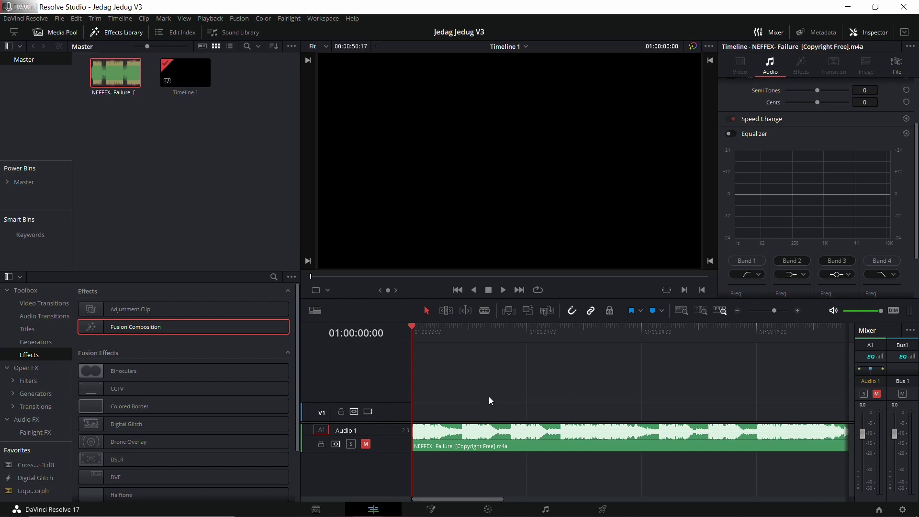
# Unmute track A1 and play the trimmed clip from the start to check its level in the mixer
pyautogui.click(366, 444)
pyautogui.press('space')
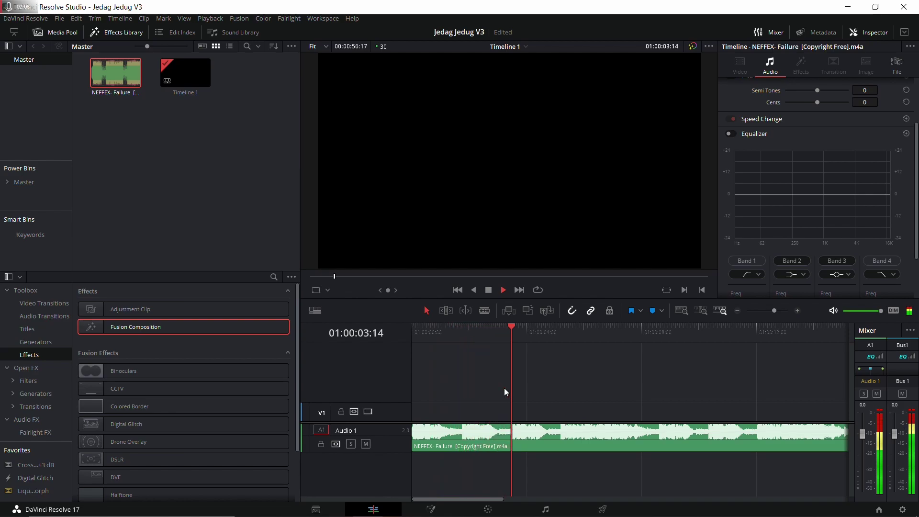
pyautogui.press('space')
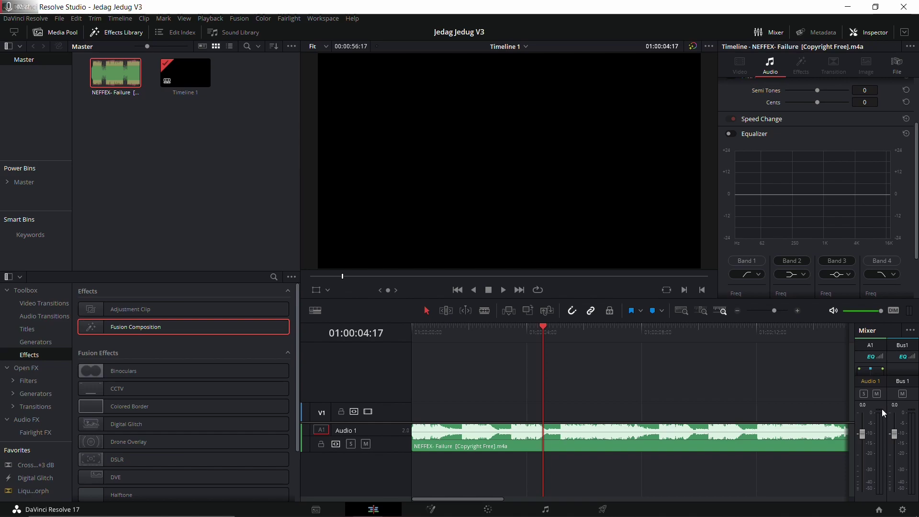
# Set the audio clip's volume to -3.00
pyautogui.scroll(3, 866, 111)
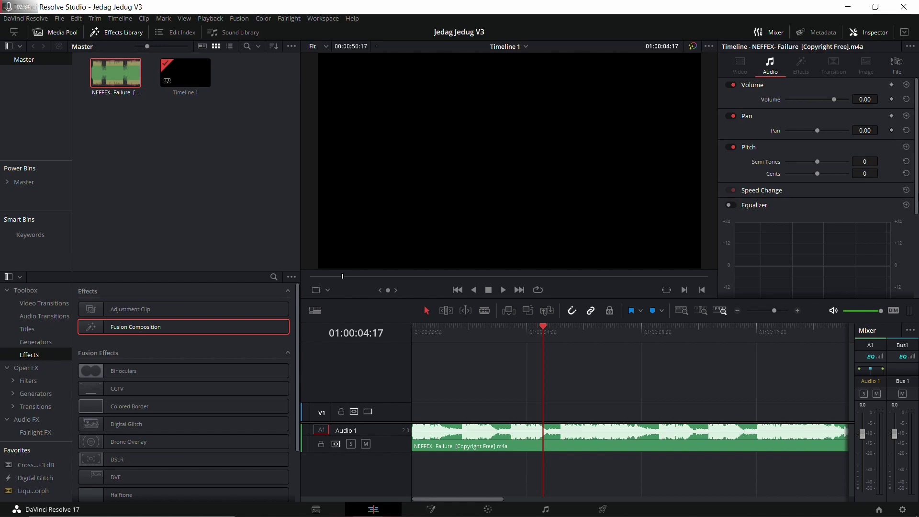
pyautogui.click(864, 99)
pyautogui.click(870, 98)
pyautogui.write('-3')
pyautogui.press('Return')
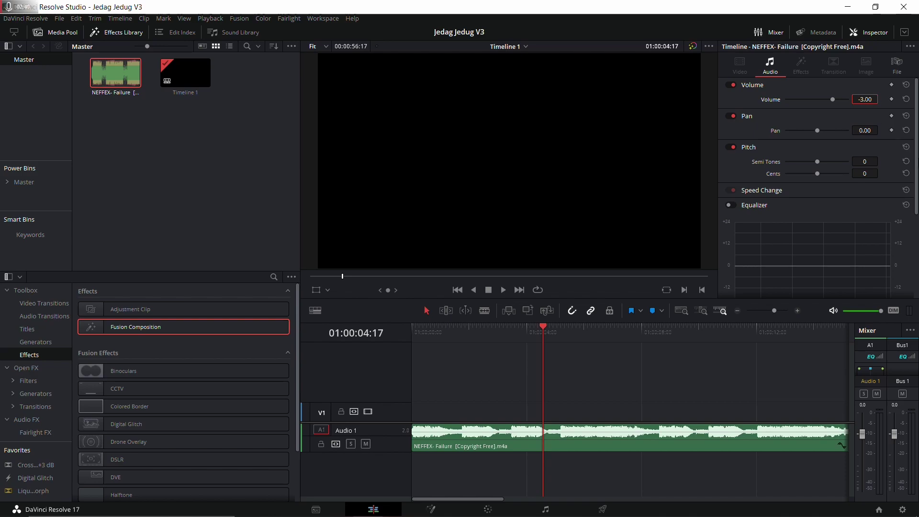
# Play the audio from the timeline start to check the mixer levels at the new volume
pyautogui.scroll(-3, 817, 192)
pyautogui.click(416, 335)
pyautogui.press('space')
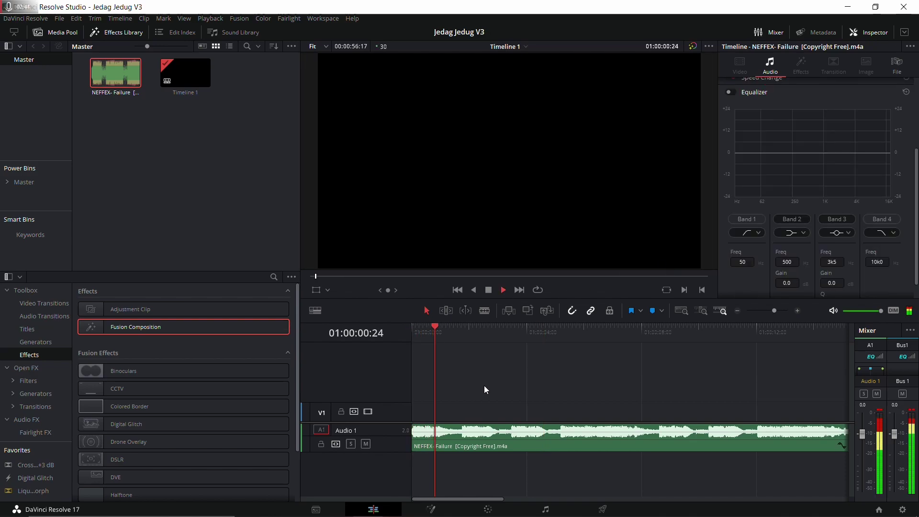
pyautogui.press('space')
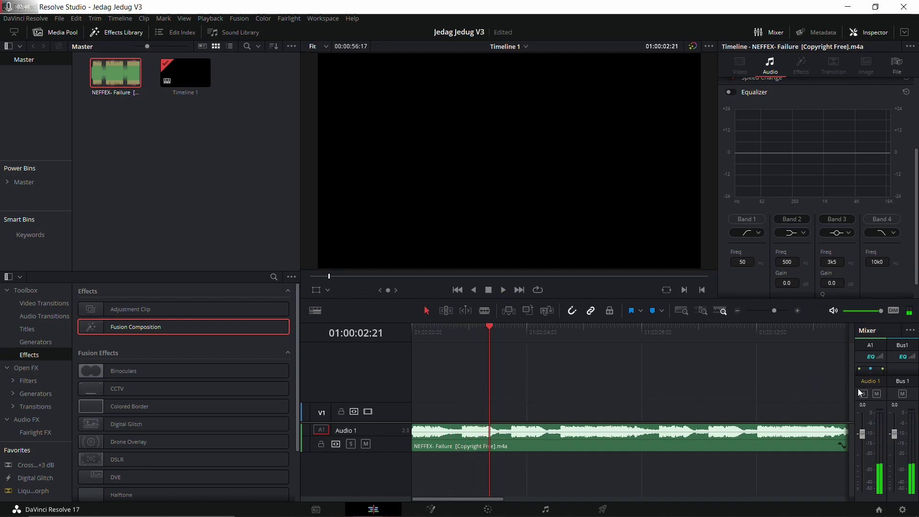
# Set the audio clip's volume to -4.00 and play it from the start to check the mixer levels
pyautogui.scroll(5, 917, 199)
pyautogui.click(865, 100)
pyautogui.write('-4')
pyautogui.press('Return')
pyautogui.press('Home')
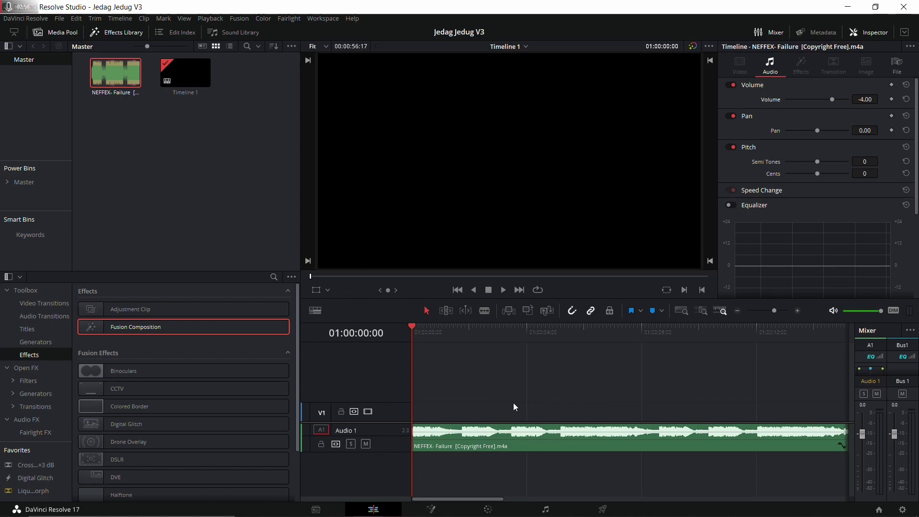
pyautogui.press('space')
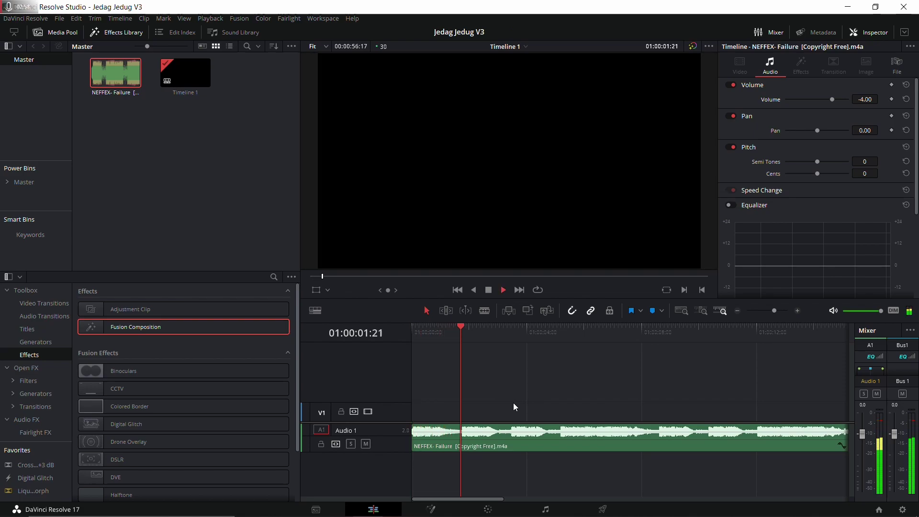
pyautogui.press('space')
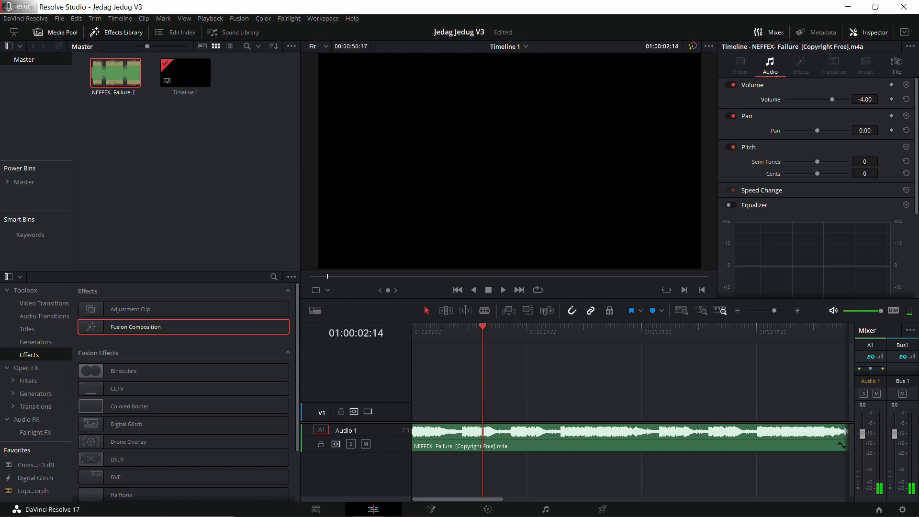
# Enable the audio clip's equalizer and turn on its Band 1 low-cut filter
pyautogui.scroll(-2, 912, 201)
pyautogui.click(731, 164)
pyautogui.scroll(-1, 915, 201)
pyautogui.scroll(-3, 915, 201)
pyautogui.click(746, 208)
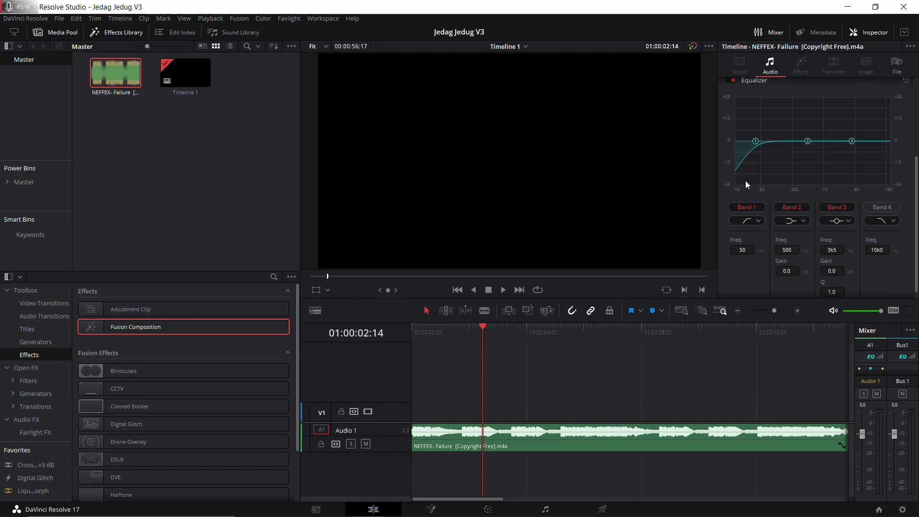
# Play the clip from the start to check the mixer levels with the equalizer active
pyautogui.click(417, 329)
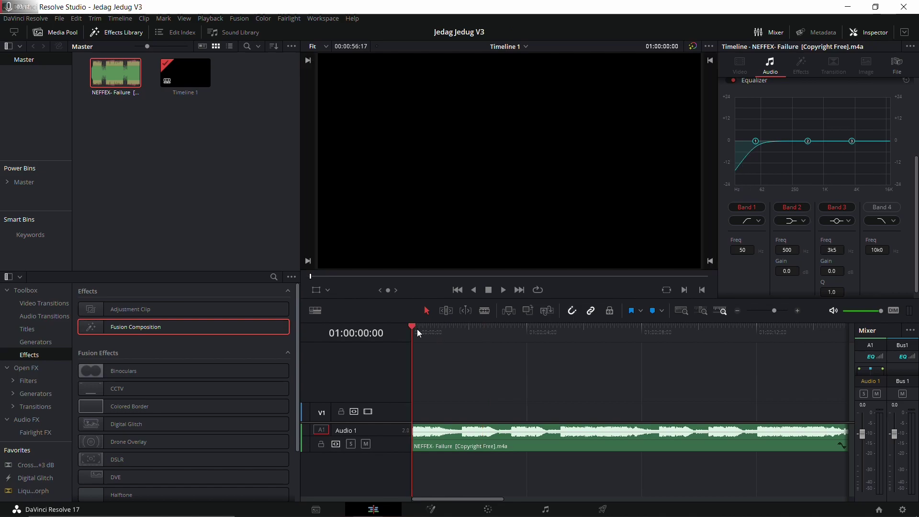
pyautogui.press('space')
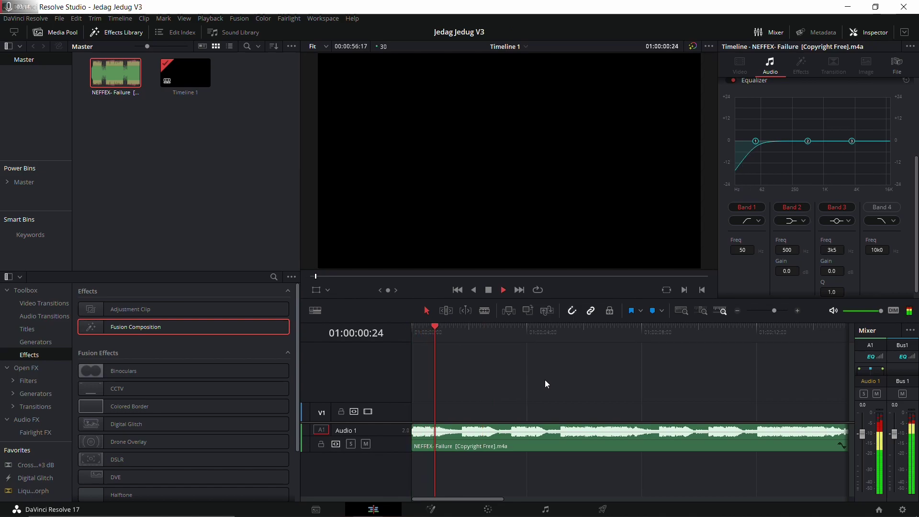
pyautogui.press('space')
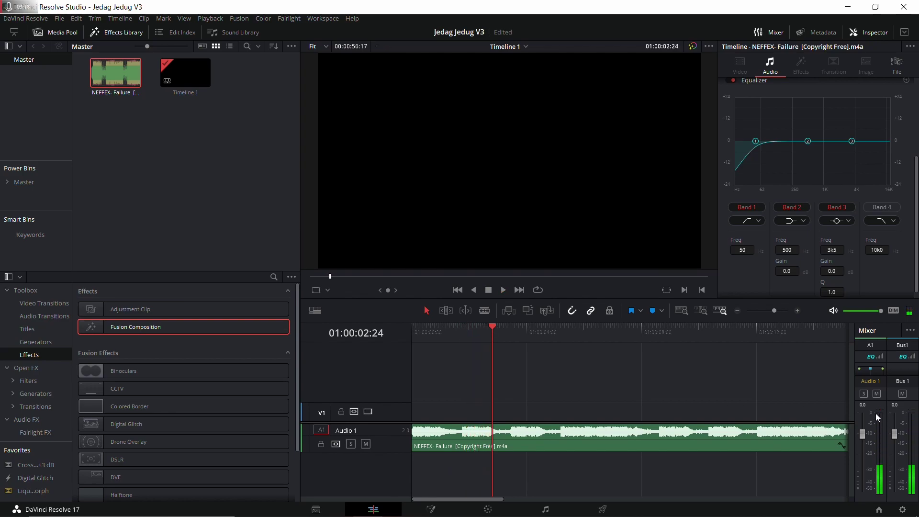
# Keep the Band 1 filter shape and set its frequency to 99 Hz
pyautogui.click(757, 221)
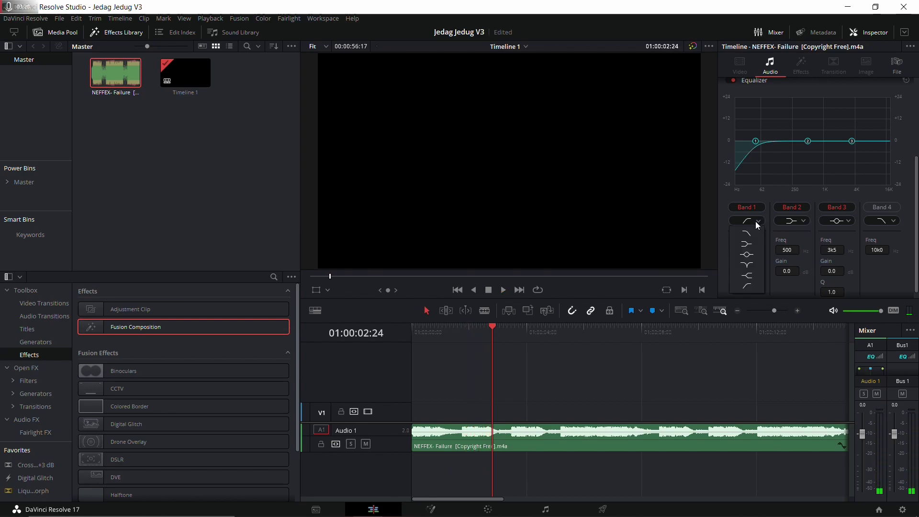
pyautogui.click(685, 372)
pyautogui.moveTo(743, 251); pyautogui.dragTo(745, 251)
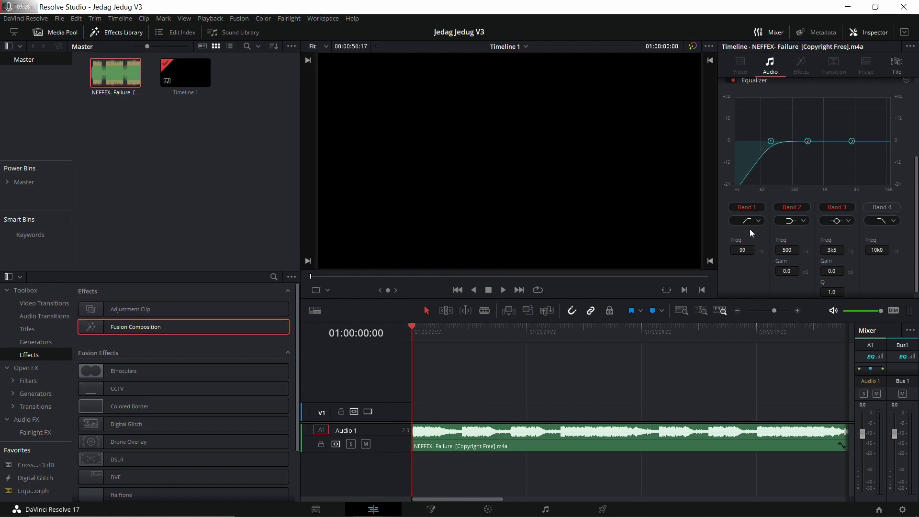
# Set the equalizer's Band 1 frequency to 30 Hz and play the clip to check the mixer levels
pyautogui.moveTo(746, 250); pyautogui.dragTo(580, 241)
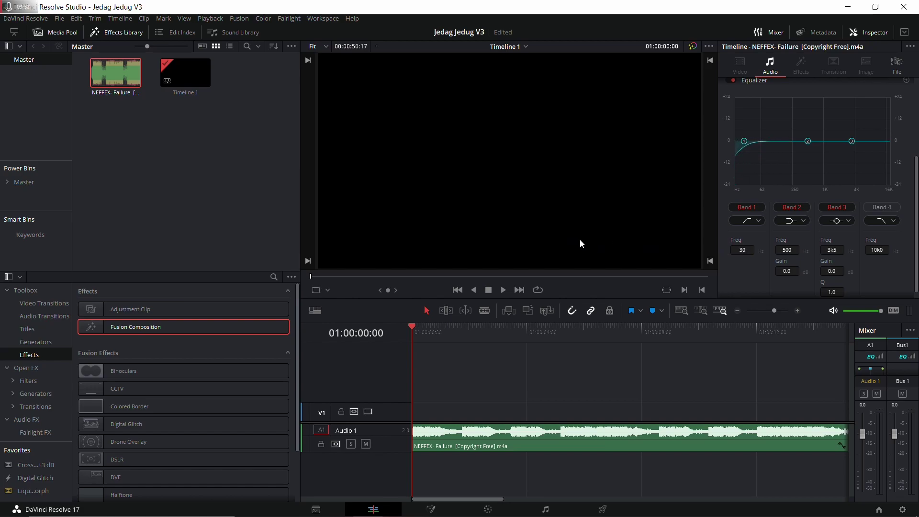
pyautogui.press('space')
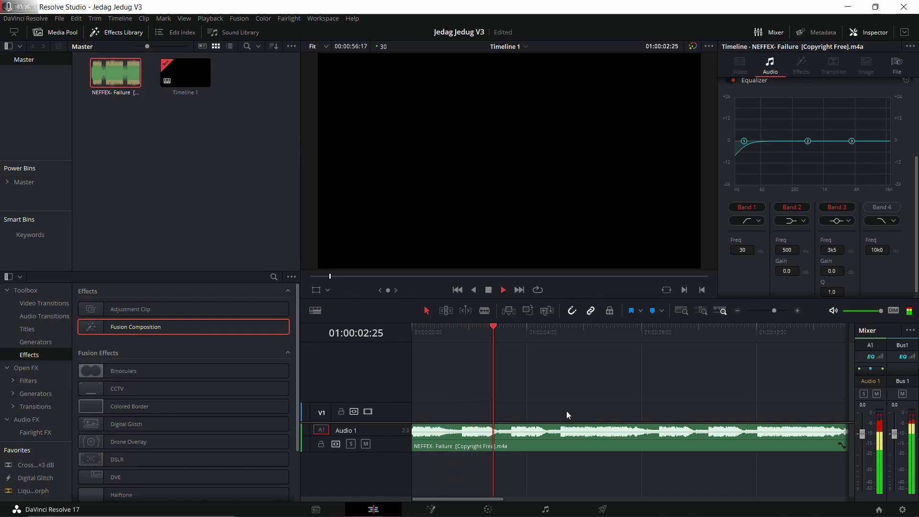
pyautogui.press('space')
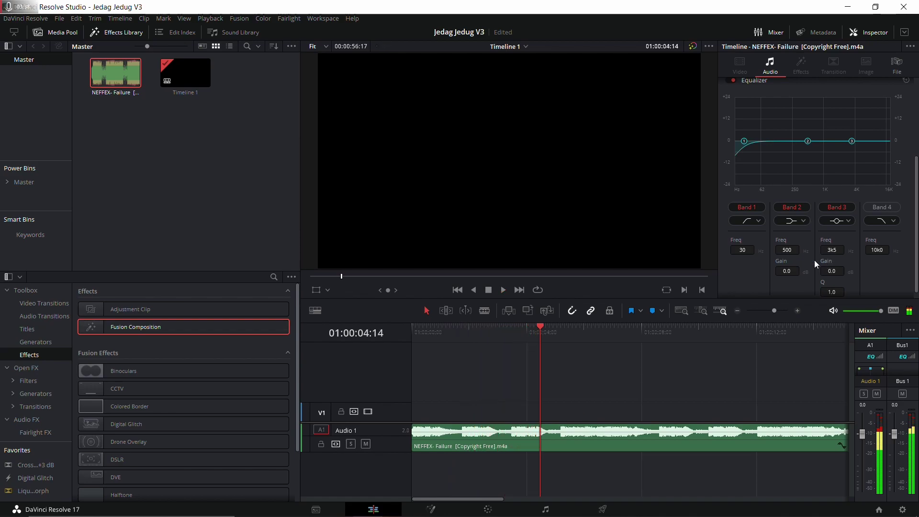
# Set the Band 1 frequency to 76 Hz, save the project, and play the clip from the start to check the levels
pyautogui.moveTo(743, 251); pyautogui.dragTo(567, 236)
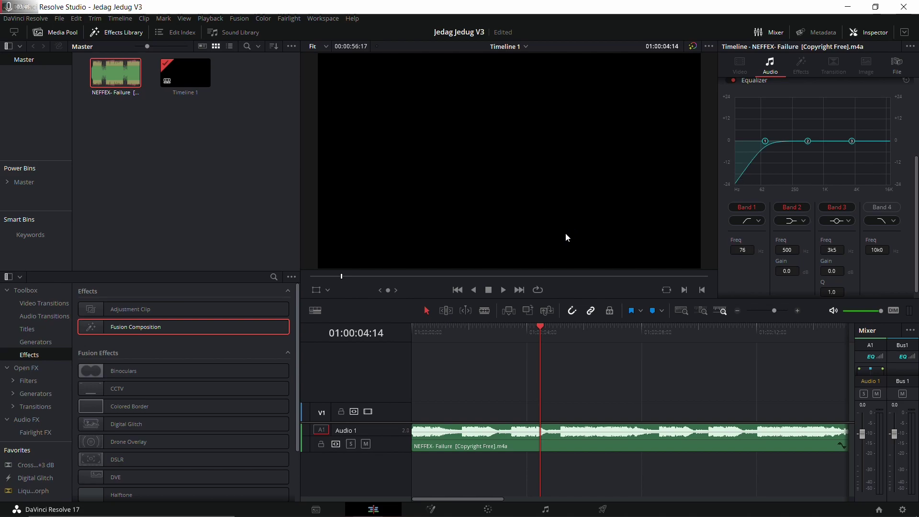
pyautogui.hotkey('ctrl', 's')
pyautogui.click(416, 327)
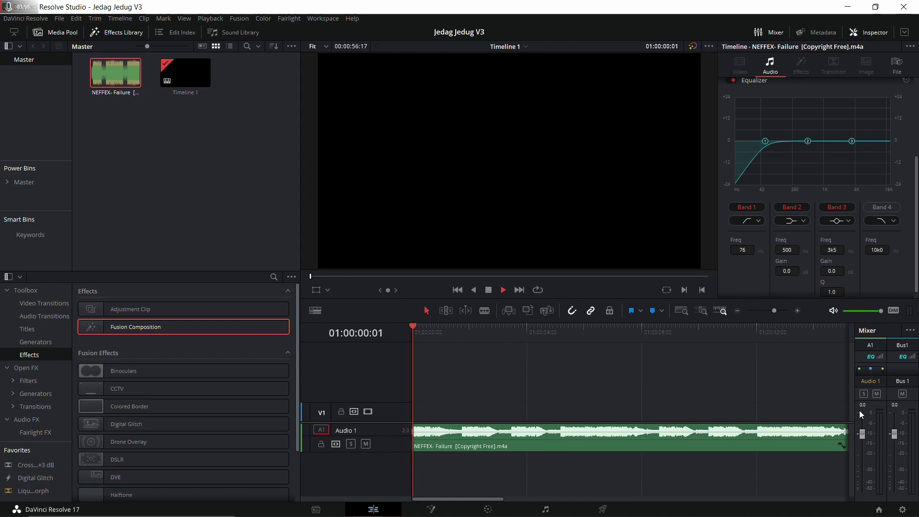
pyautogui.press('space')
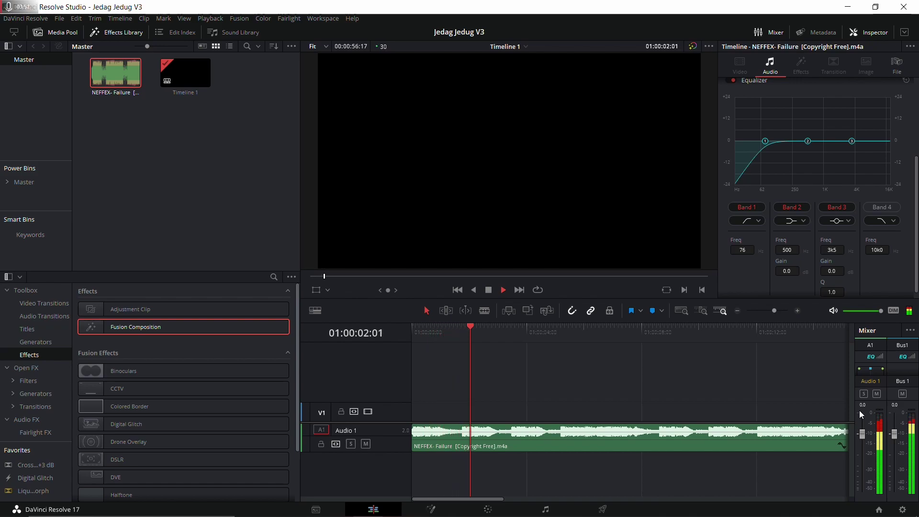
pyautogui.press('space')
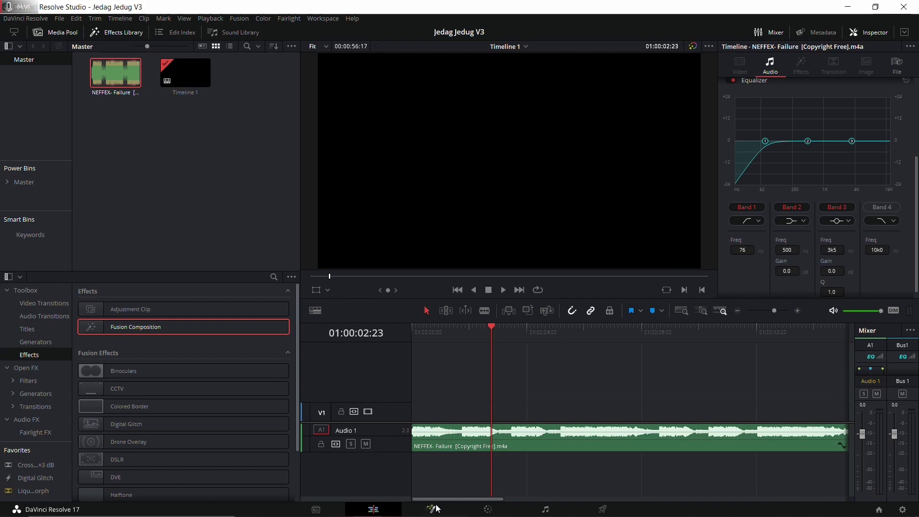
# Add a Fusion Composition at the start of video track V1 and return the playhead to the start
pyautogui.moveTo(137, 329); pyautogui.dragTo(416, 411)
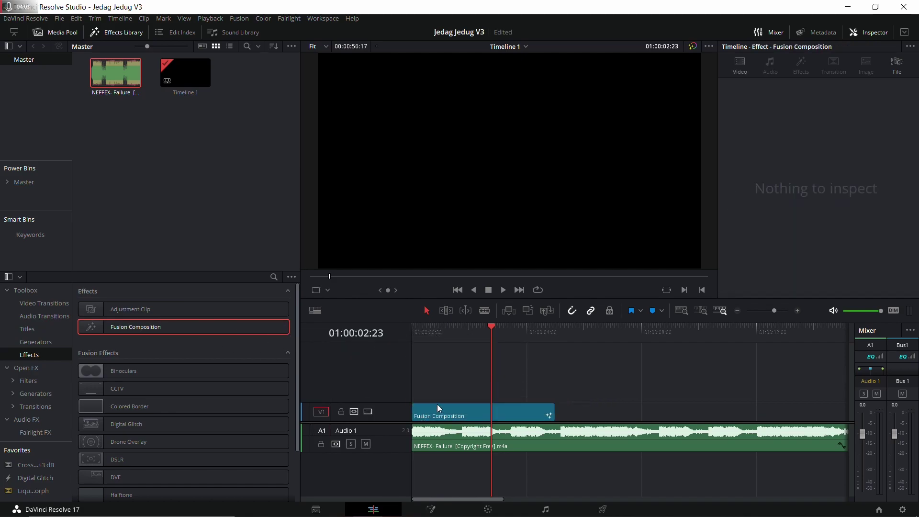
pyautogui.click(738, 311)
pyautogui.click(414, 329)
pyautogui.click(447, 329)
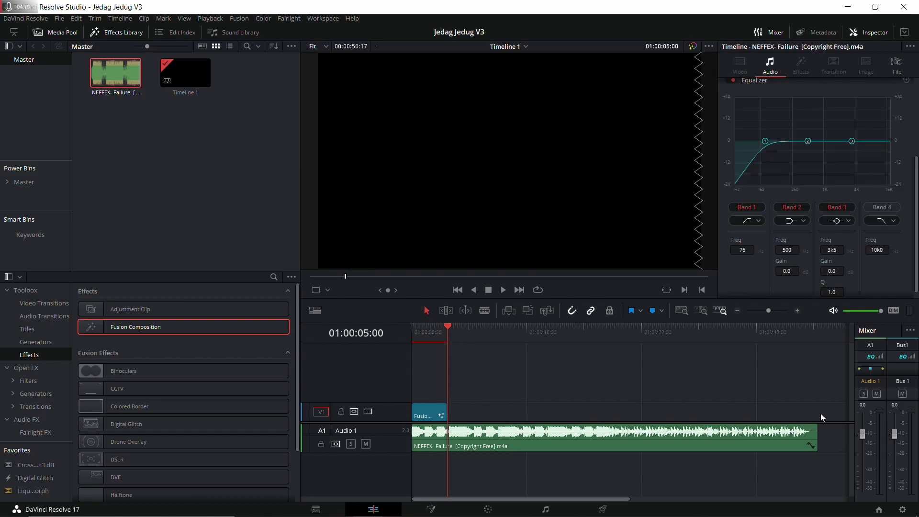
pyautogui.click(797, 311)
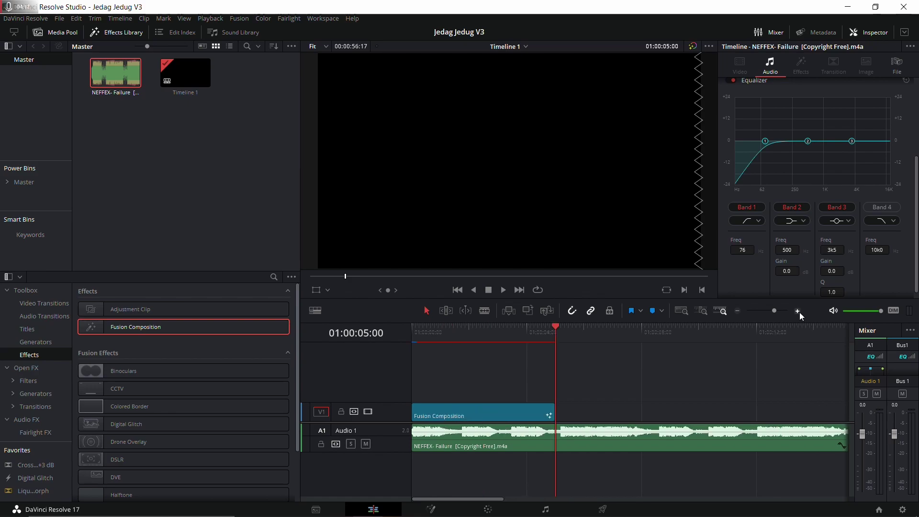
pyautogui.click(798, 311)
pyautogui.click(415, 330)
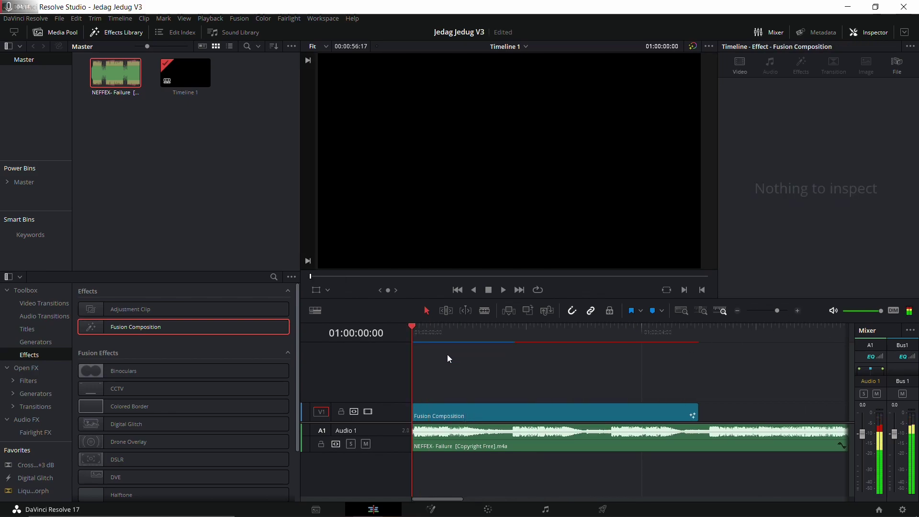
# Open the Fusion composition on the Fusion page and move its MediaOut1 node to make room for upstream nodes
pyautogui.click(464, 415)
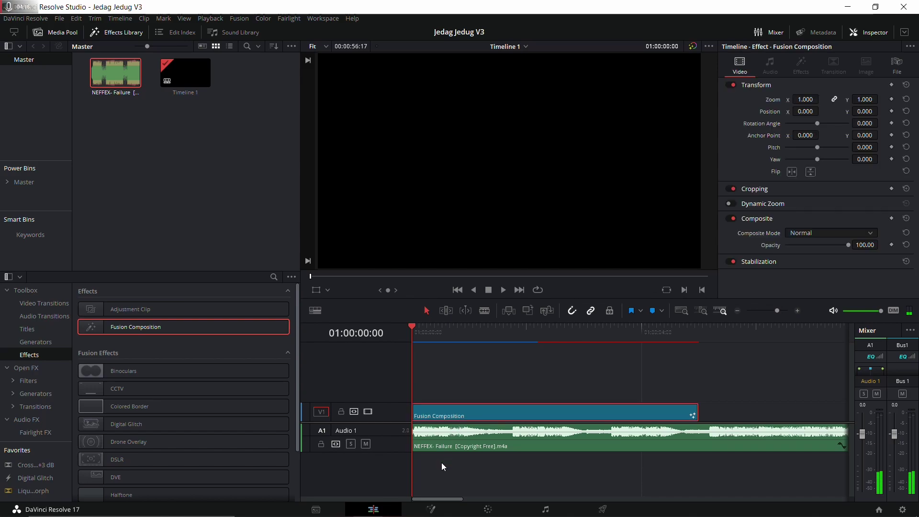
pyautogui.click(432, 510)
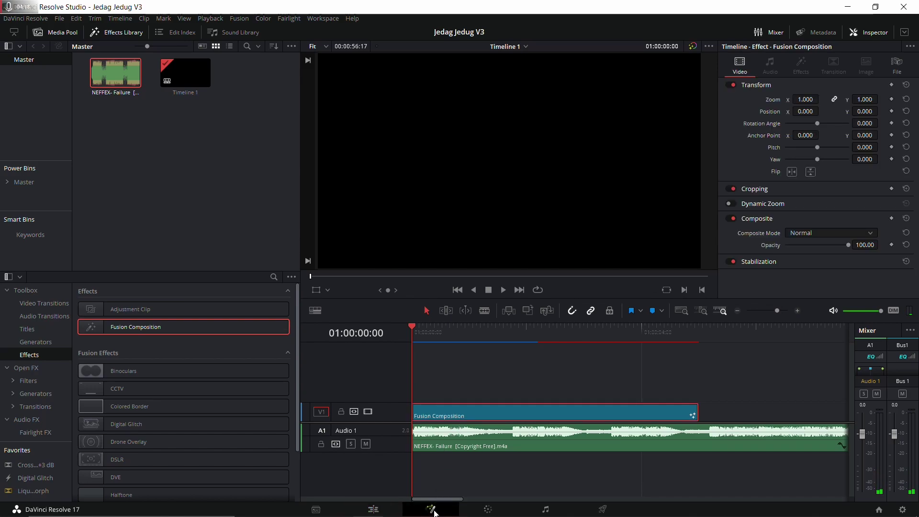
pyautogui.moveTo(248, 353); pyautogui.dragTo(527, 404)
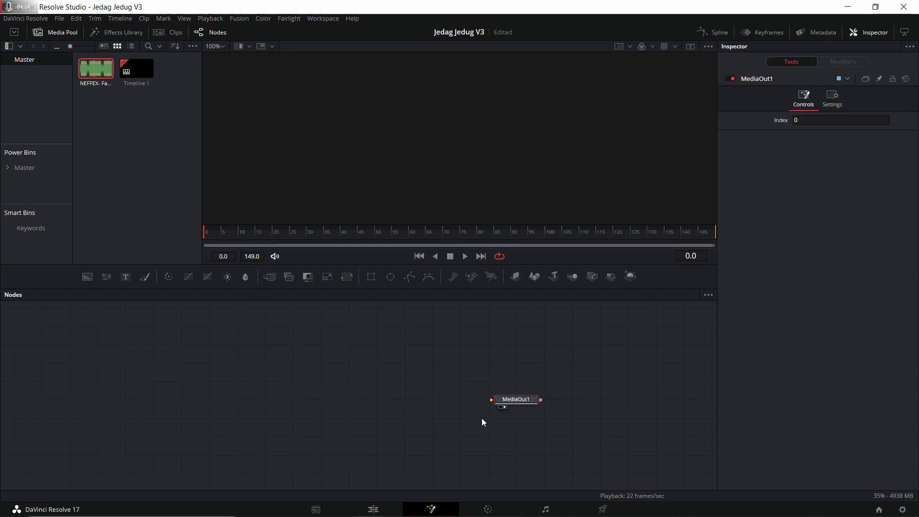
# On the Deliver page, set the audio export format to Wave and the sample rate to Same as Project
pyautogui.click(380, 511)
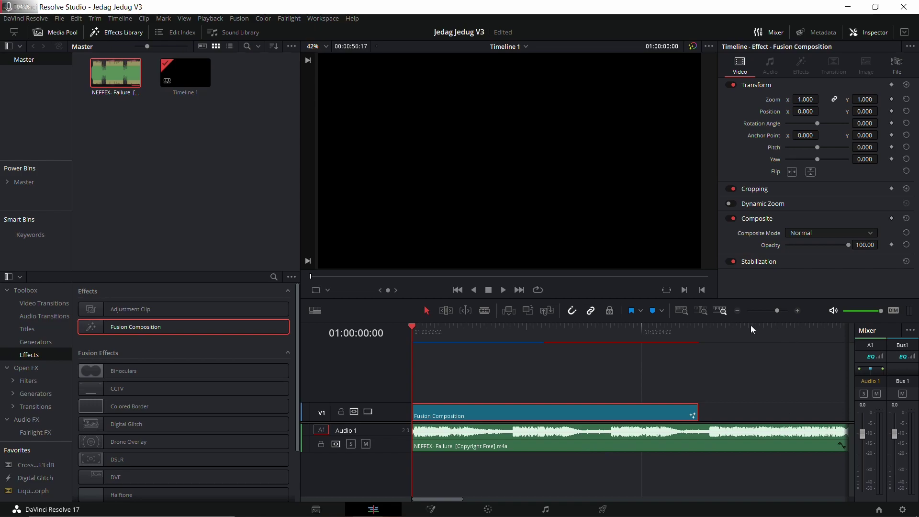
pyautogui.click(605, 510)
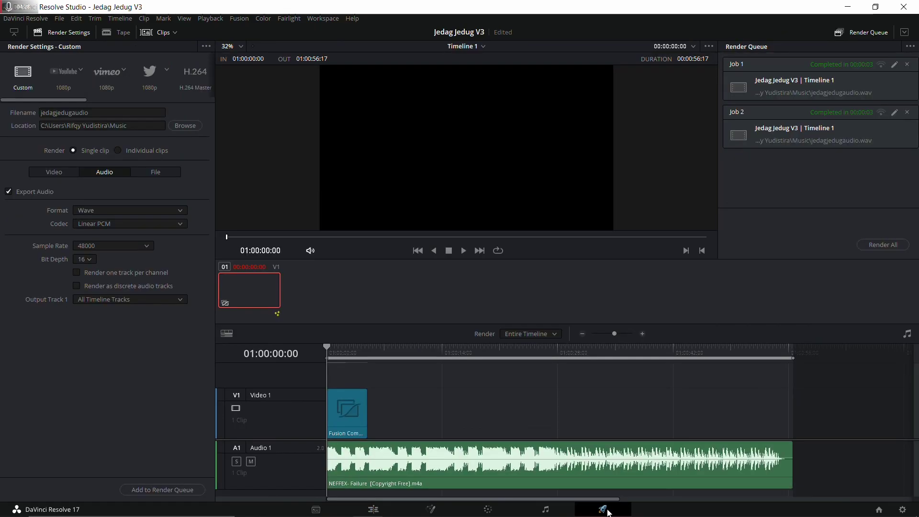
pyautogui.click(52, 174)
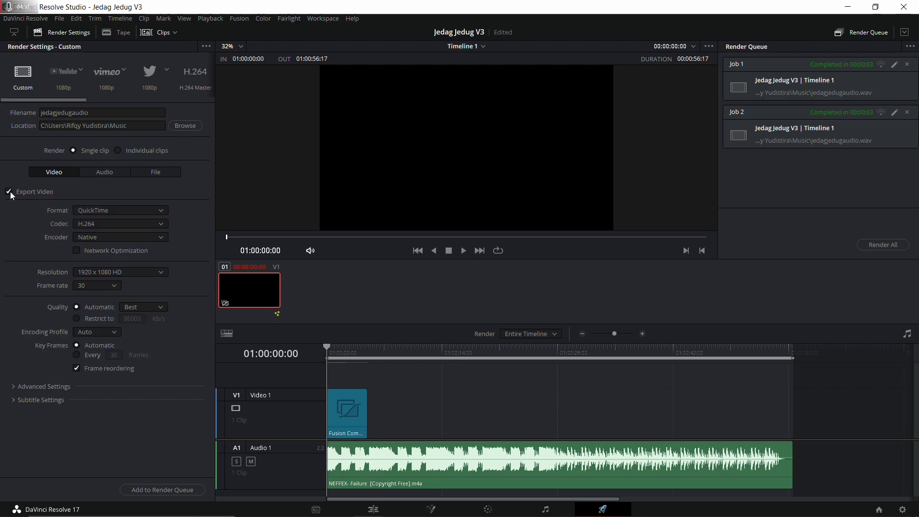
pyautogui.click(108, 172)
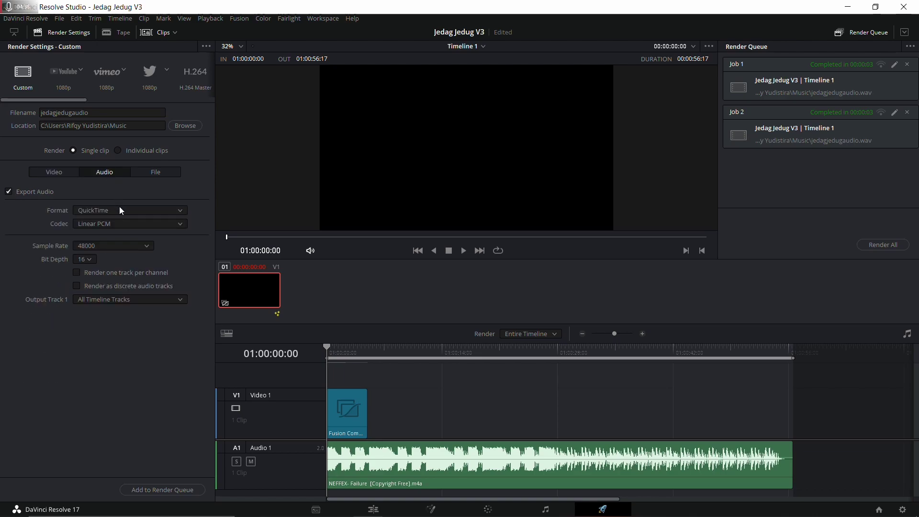
pyautogui.click(122, 210)
pyautogui.click(105, 263)
pyautogui.click(97, 248)
pyautogui.click(101, 259)
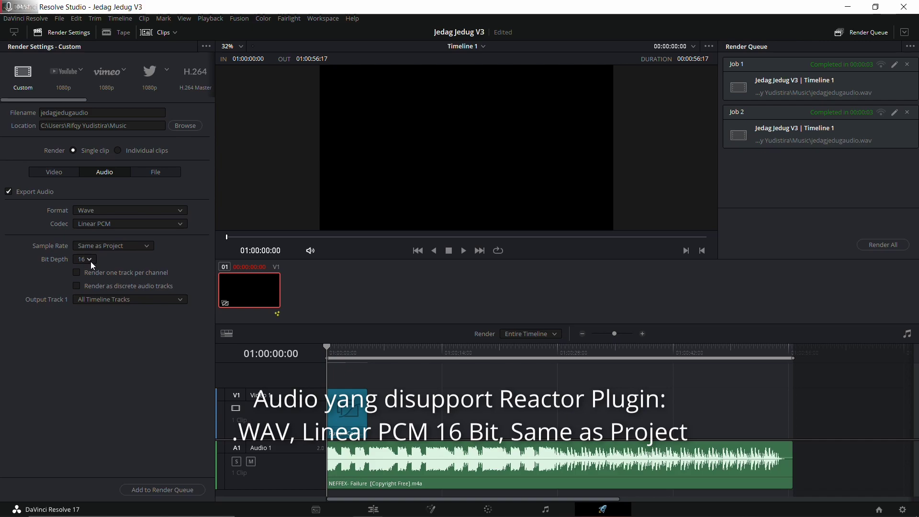
# Try Bus 1 (Stereo) as Output Track 1 and restore it to All Timeline Tracks
pyautogui.click(123, 302)
pyautogui.click(122, 312)
pyautogui.click(109, 301)
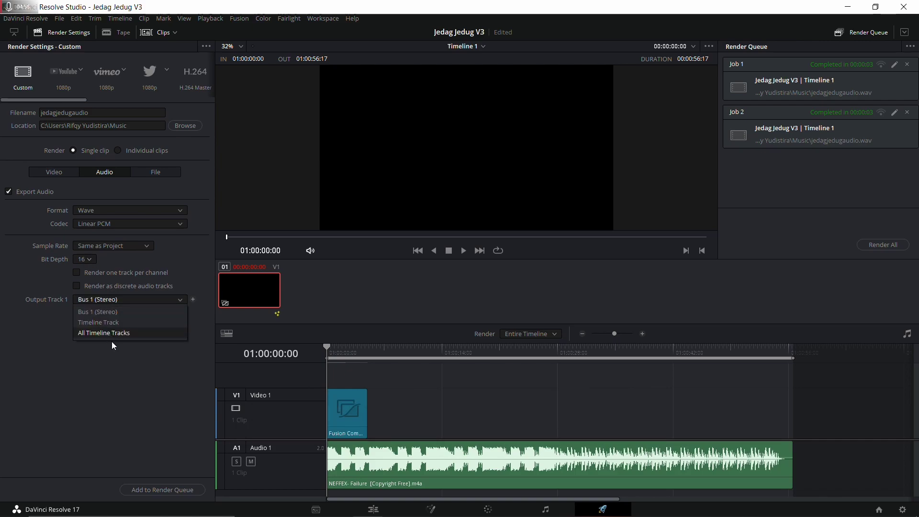
pyautogui.click(110, 334)
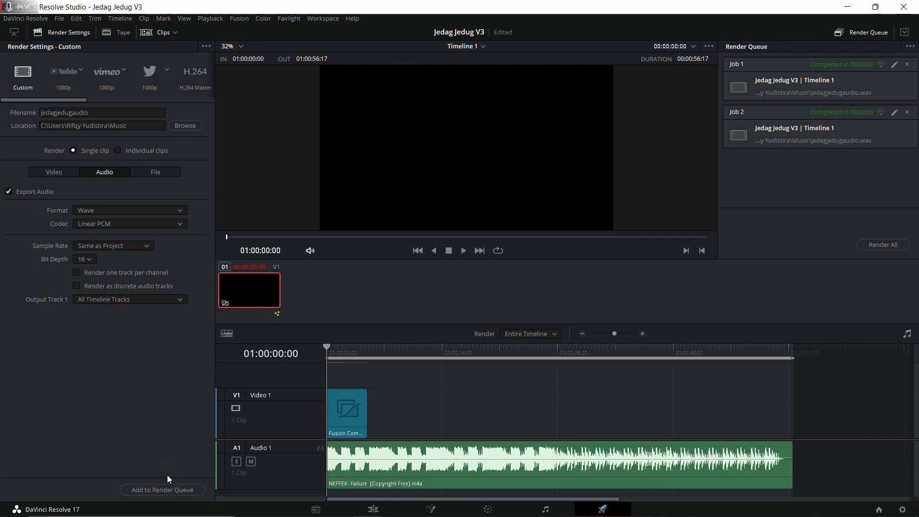
# Add the jedagjedugaudio export to the render queue, replacing the existing file, and render it
pyautogui.click(176, 490)
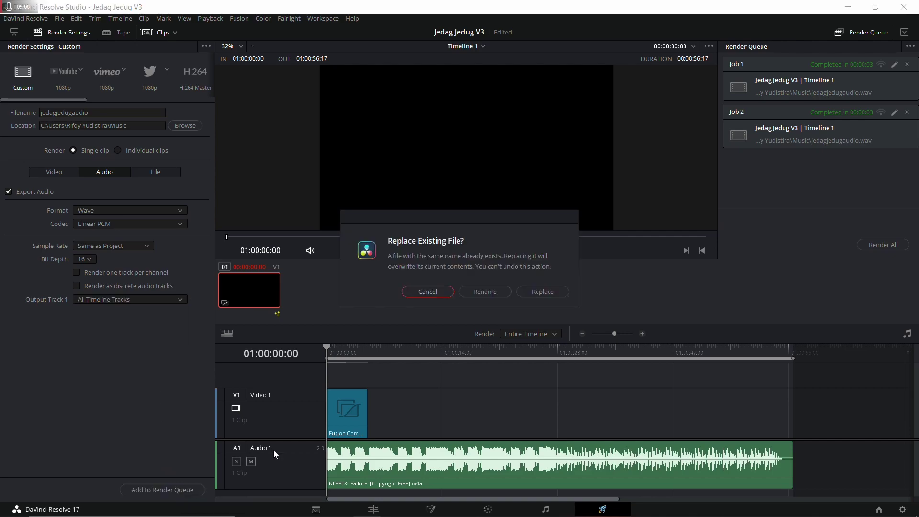
pyautogui.click(537, 292)
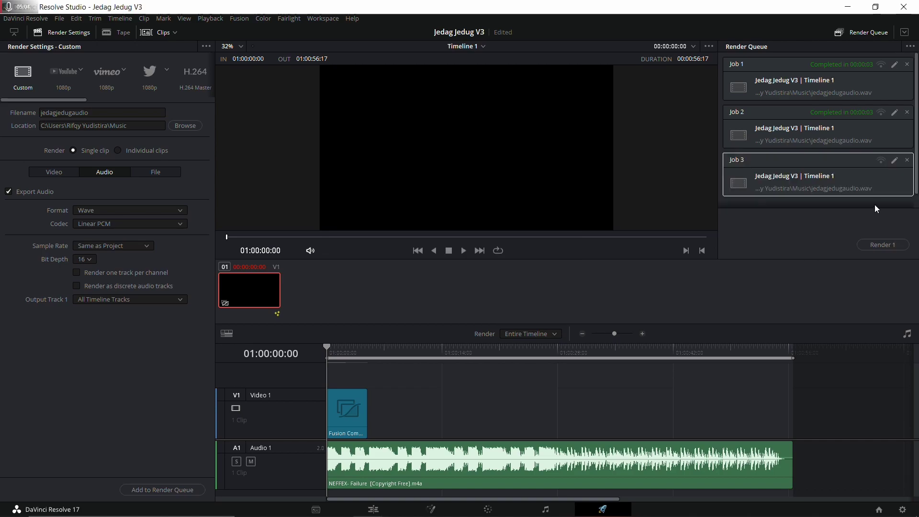
pyautogui.click(882, 244)
# On the Fusion page, import jedagjedugaudio.wav from the Music folder into the media pool
pyautogui.click(437, 510)
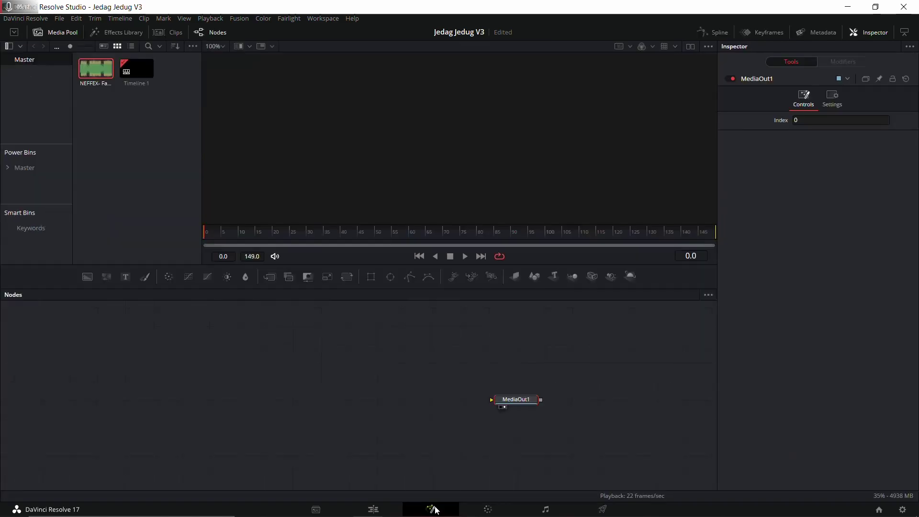
pyautogui.rightClick(125, 143)
pyautogui.click(169, 256)
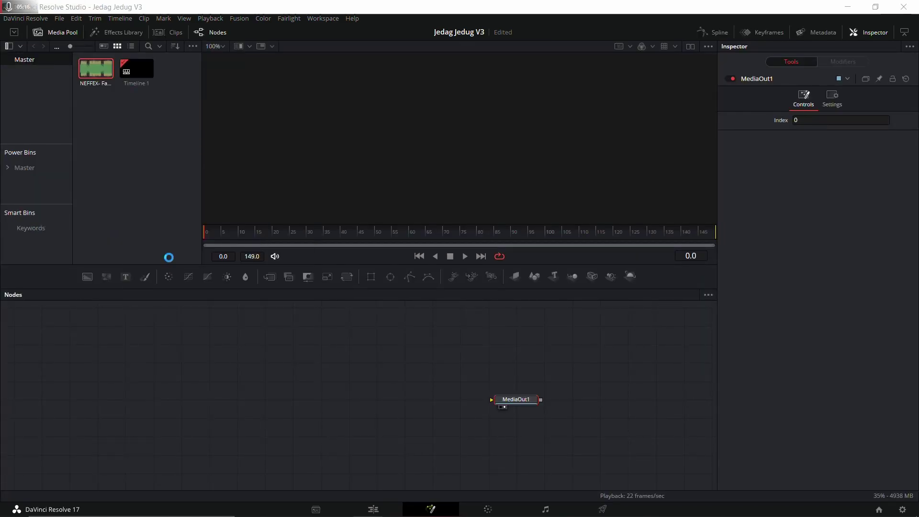
pyautogui.click(45, 159)
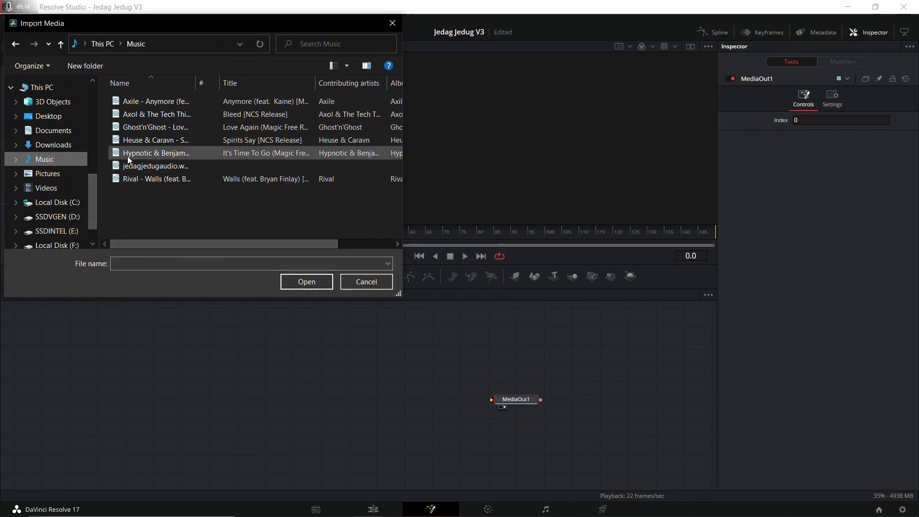
pyautogui.doubleClick(176, 166)
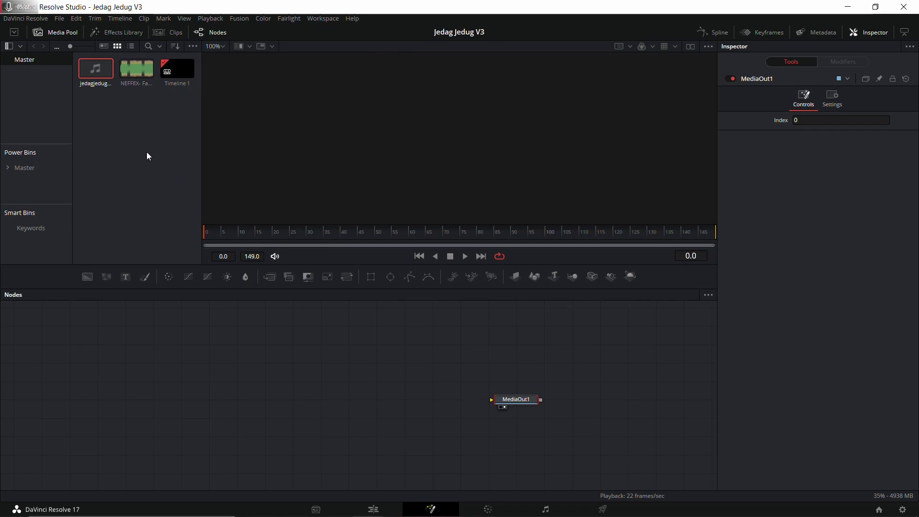
# Add Background, Merge and Text+ nodes to the composition's node graph
pyautogui.moveTo(87, 277); pyautogui.dragTo(145, 410)
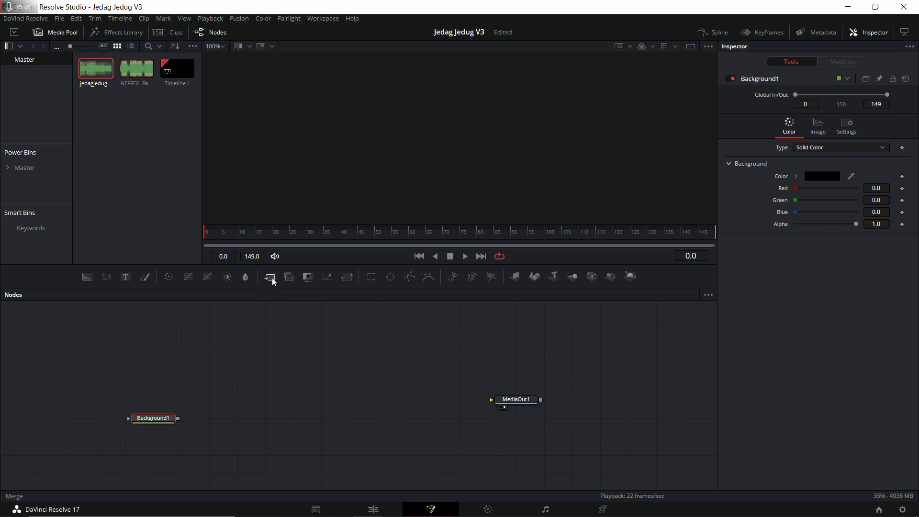
pyautogui.moveTo(272, 279); pyautogui.dragTo(274, 380)
pyautogui.moveTo(266, 425); pyautogui.dragTo(267, 425)
pyautogui.moveTo(126, 277); pyautogui.dragTo(282, 370)
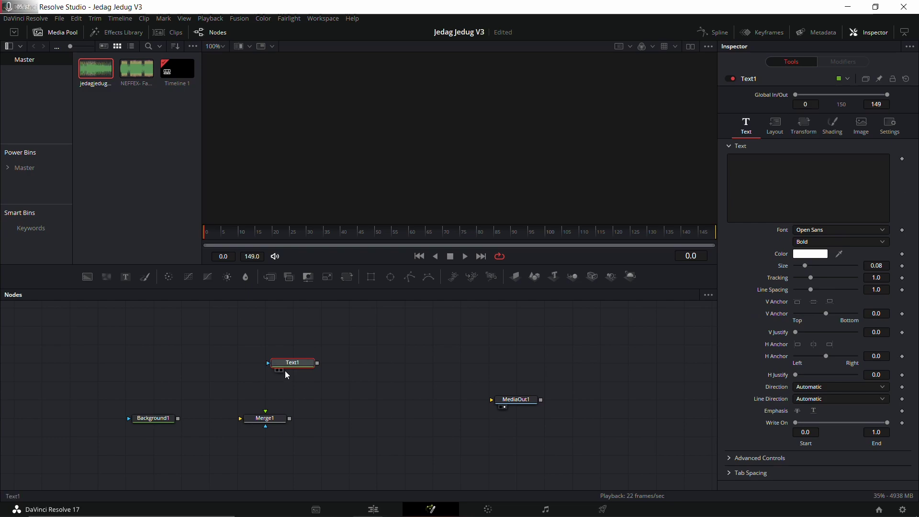
# Connect Background1 and Text1 to Merge1 as background and foreground, and connect Merge1 to MediaOut1
pyautogui.moveTo(287, 418); pyautogui.dragTo(512, 404)
pyautogui.moveTo(173, 417); pyautogui.dragTo(278, 404)
pyautogui.moveTo(289, 363); pyautogui.dragTo(263, 401)
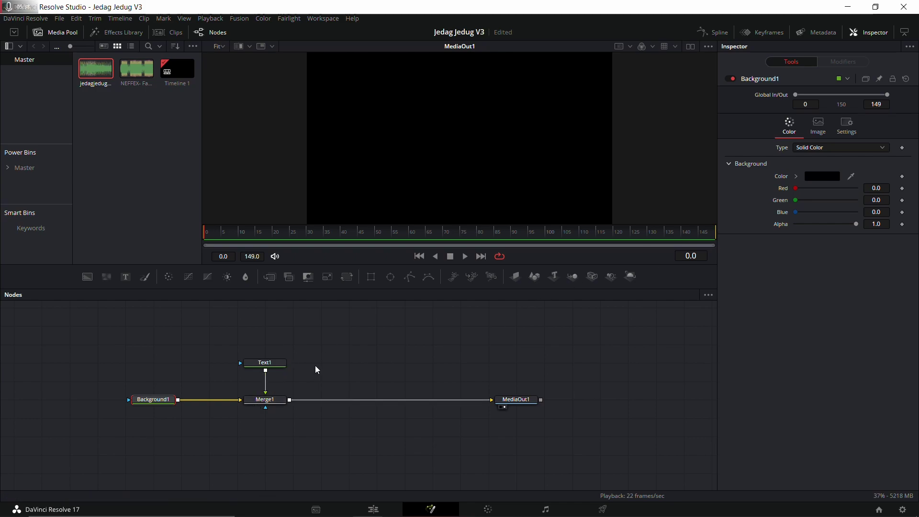
# Set the Text1 node's text to "JEDAG JEDUG V3"
pyautogui.click(265, 363)
pyautogui.click(751, 187)
pyautogui.write('JEDU')
pyautogui.press('BackSpace')
pyautogui.write('AG JEDUG V3')
pyautogui.click(429, 357)
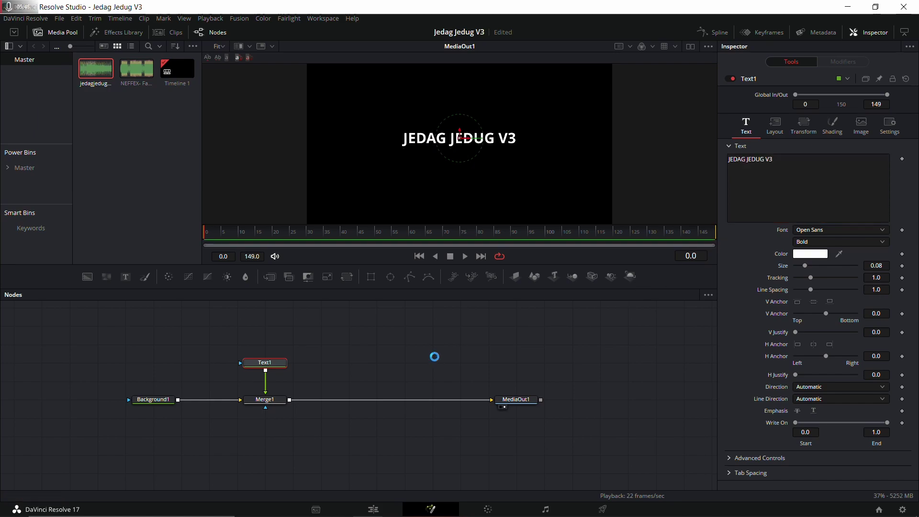
# On the Edit page, replace the original song clip on Audio 1 with jedagjedugaudio.wav, placed at the timeline start
pyautogui.click(374, 509)
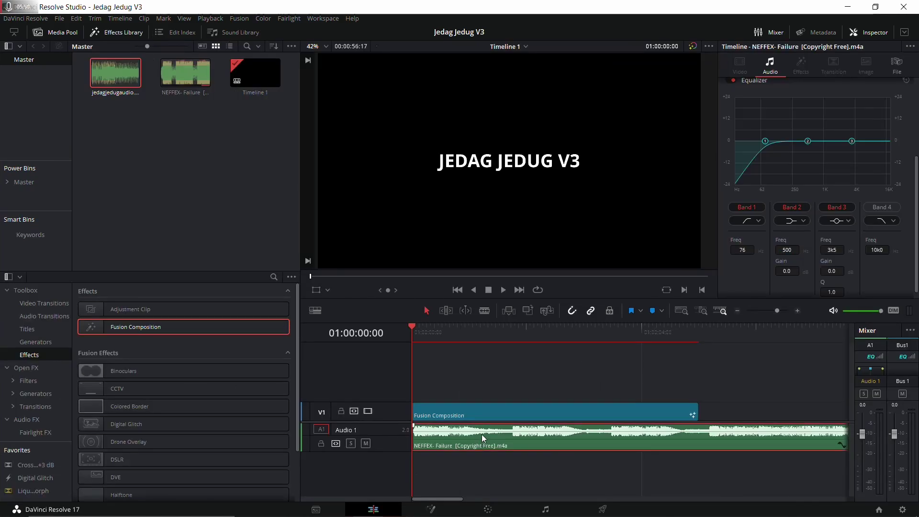
pyautogui.press('Delete')
pyautogui.moveTo(114, 80); pyautogui.dragTo(415, 435)
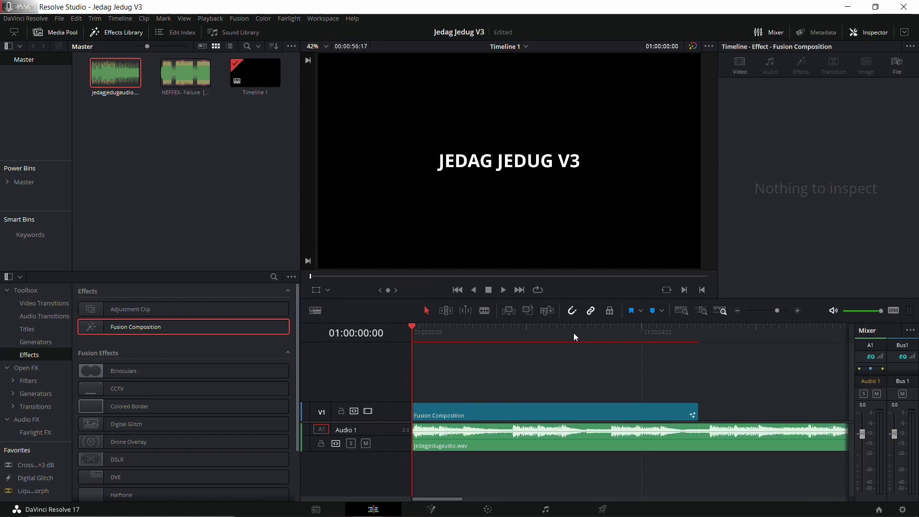
pyautogui.click(739, 311)
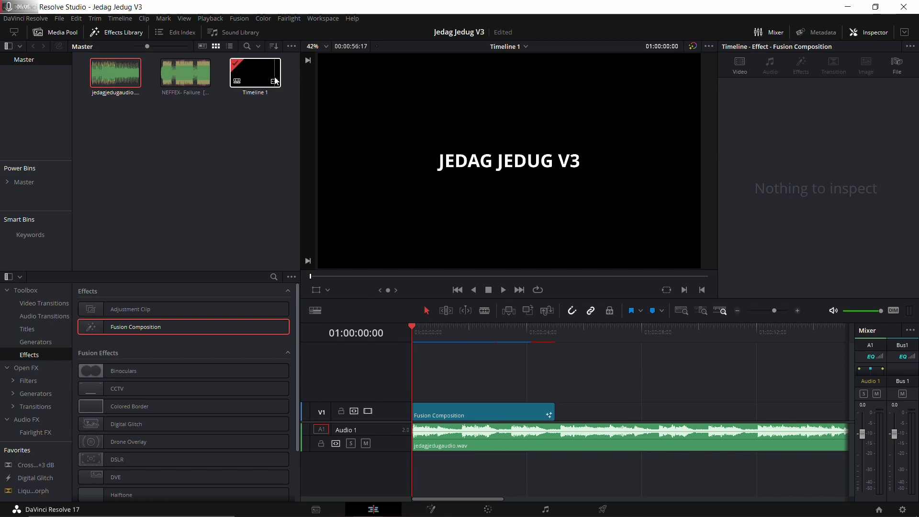
pyautogui.moveTo(272, 79)
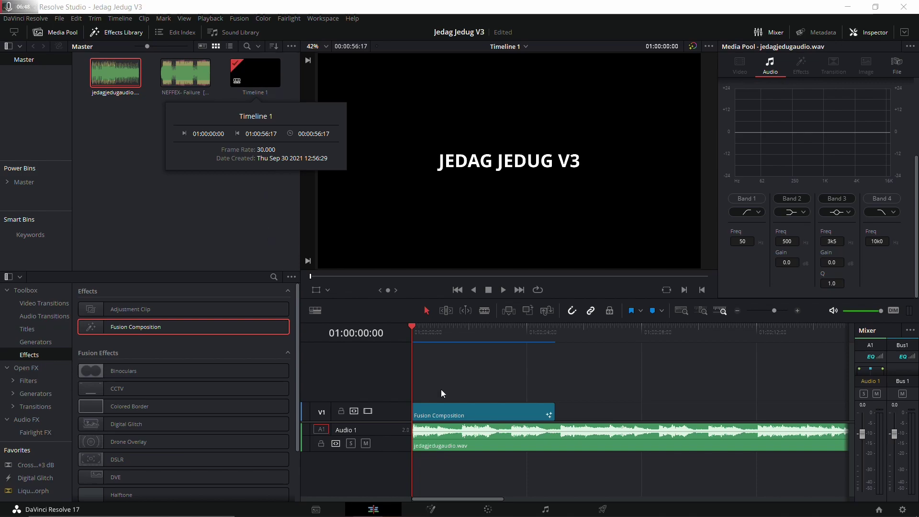
# In the Fusion composition, apply an Audio (WAV) modifier to the Size parameter of the Text1 node
pyautogui.click(477, 378)
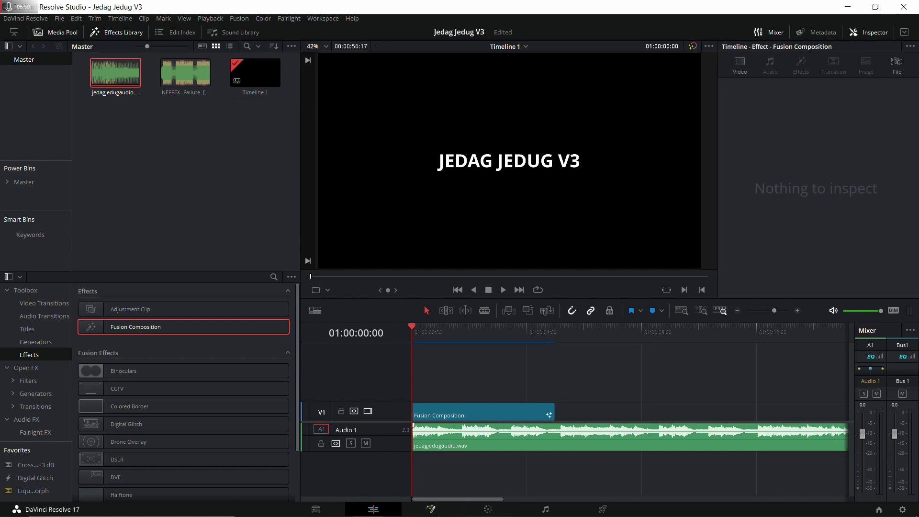
pyautogui.click(431, 510)
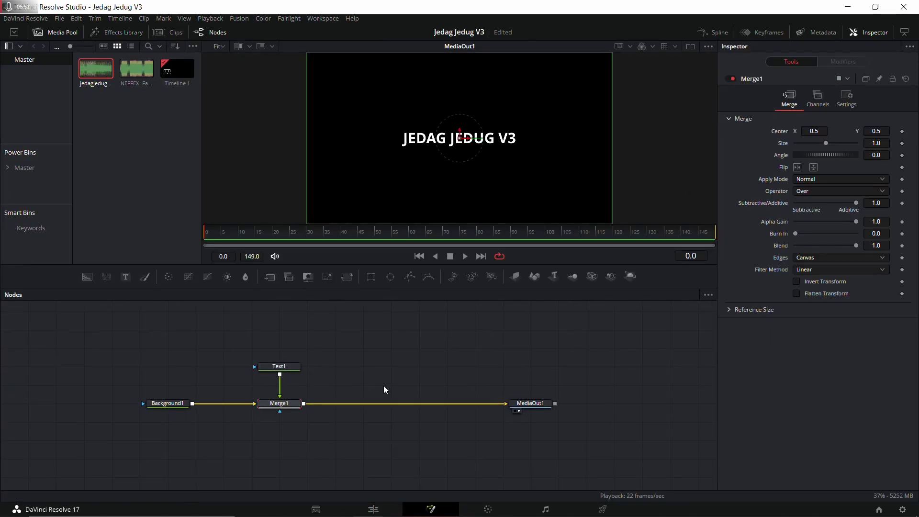
pyautogui.click(287, 369)
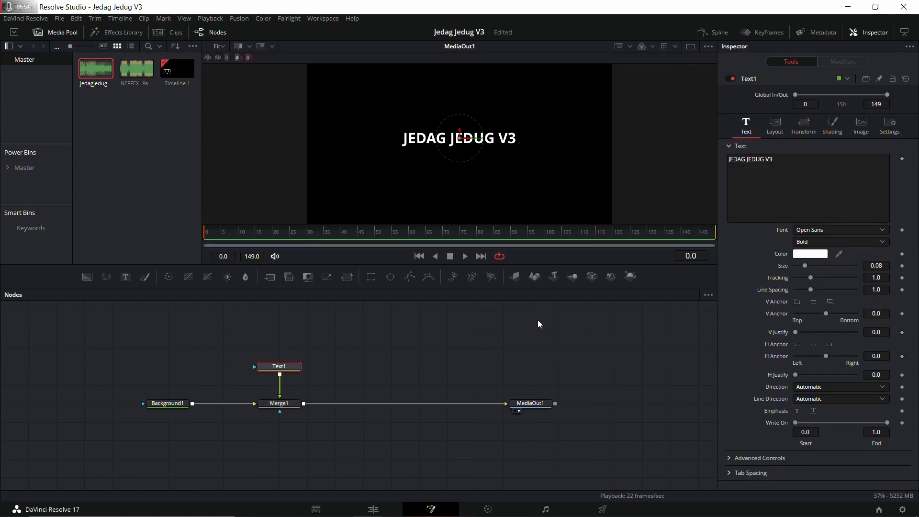
pyautogui.rightClick(786, 271)
pyautogui.moveTo(828, 312)
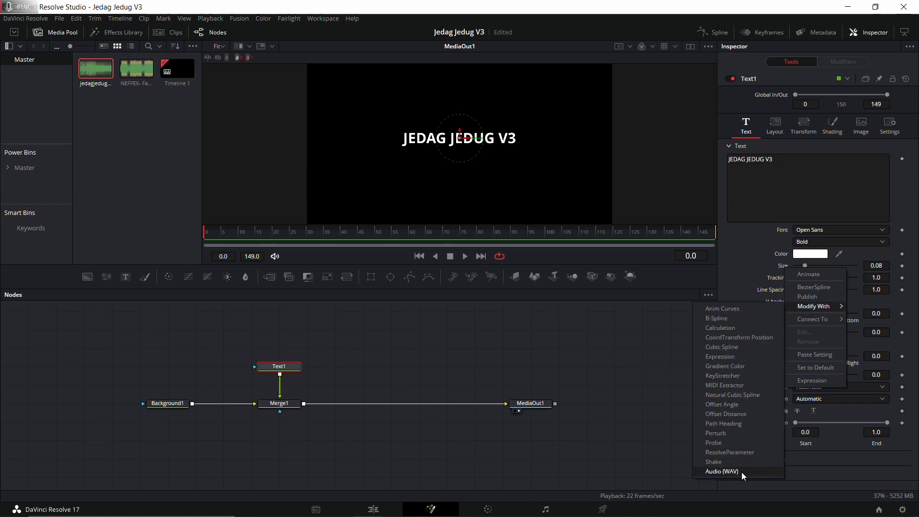
pyautogui.click(722, 472)
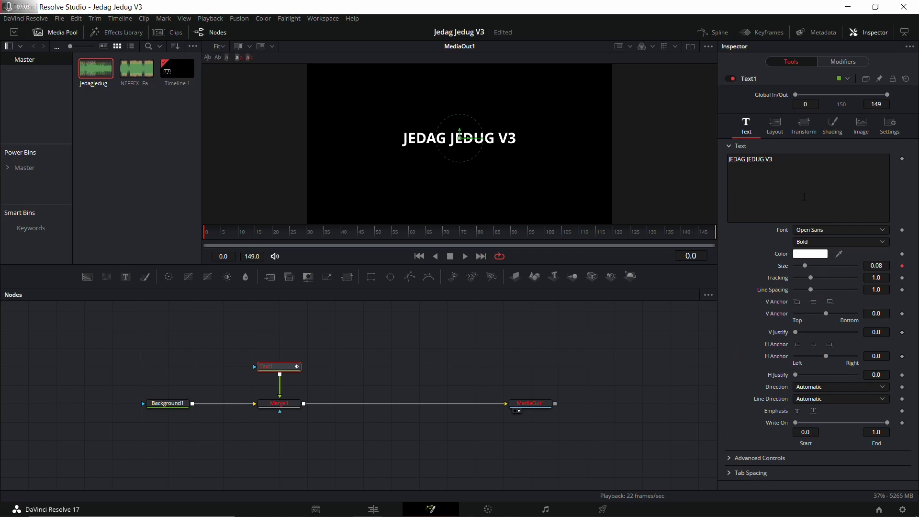
# Load jedagjedugaudio.wav as the wave file of Text1's audio modifier
pyautogui.click(845, 66)
pyautogui.click(815, 143)
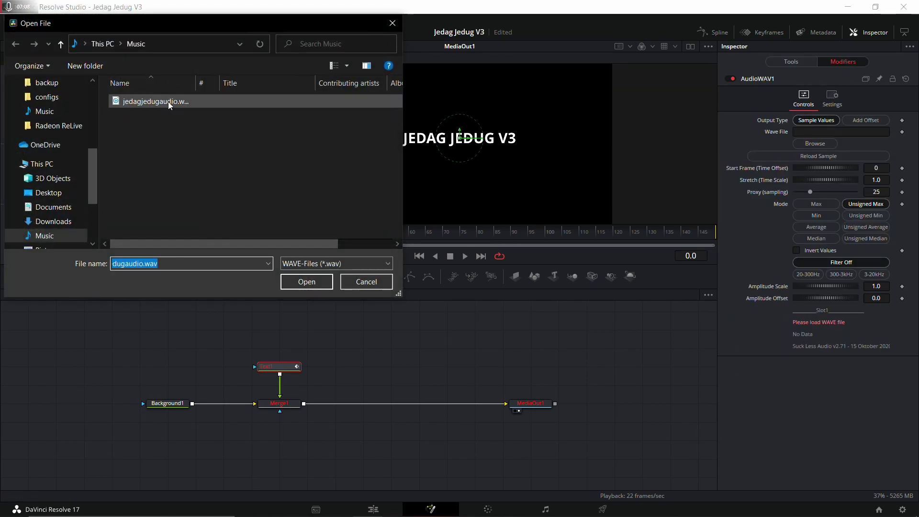
pyautogui.doubleClick(169, 104)
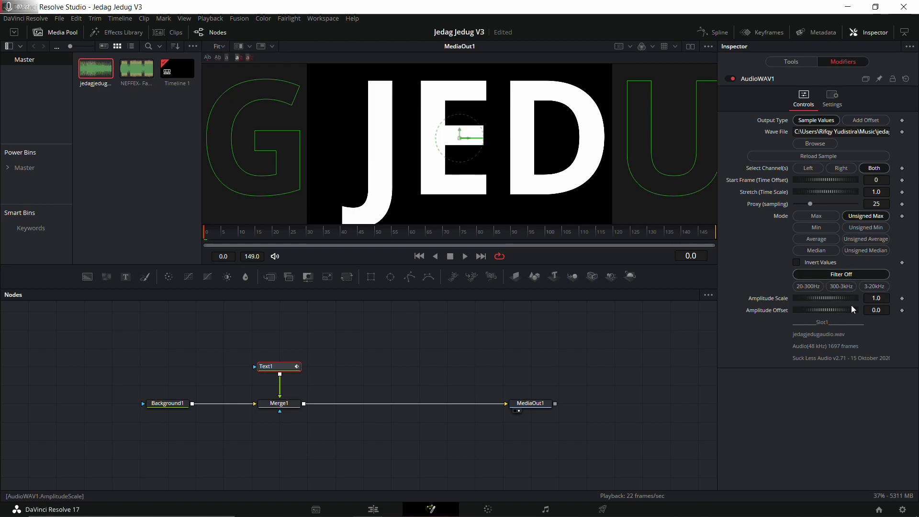
# Try the 3-20kHz filter on Text1's audio modifier and switch back to Filter Off
pyautogui.click(875, 286)
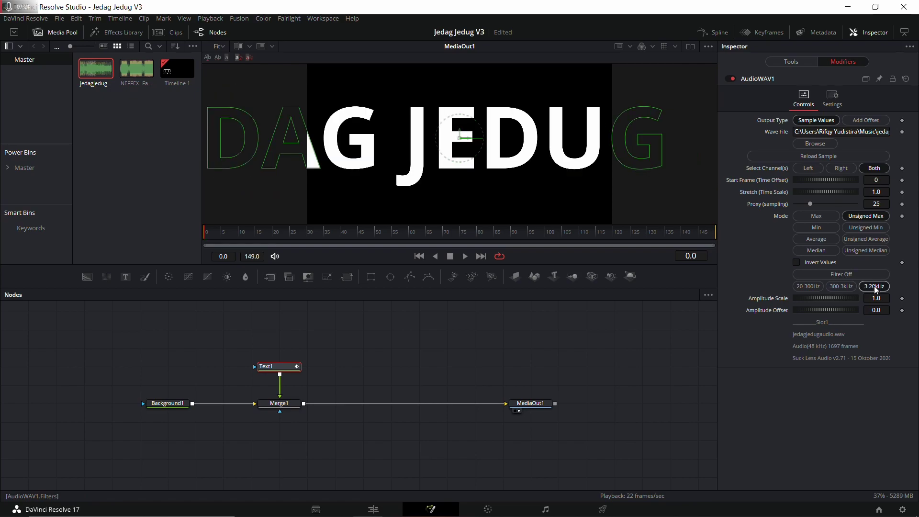
pyautogui.click(860, 276)
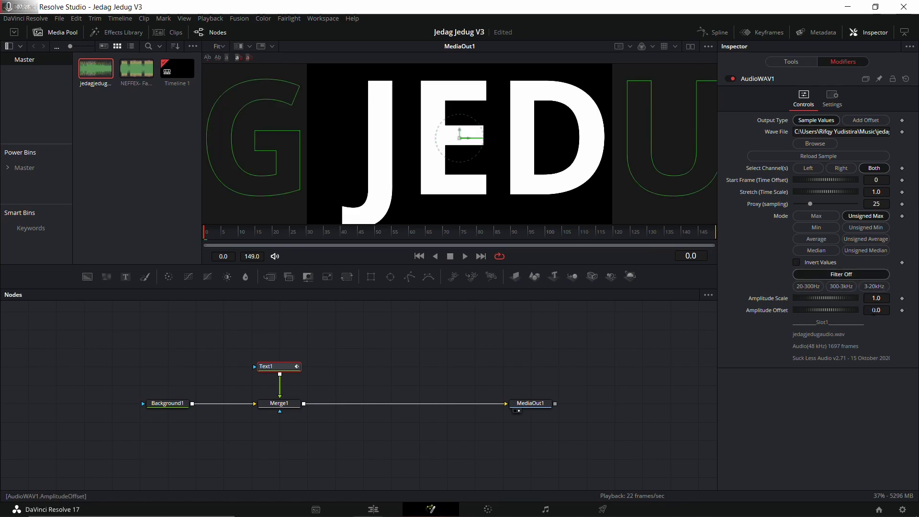
pyautogui.moveTo(828, 296); pyautogui.dragTo(819, 298)
pyautogui.doubleClick(828, 303)
# Compare the 20-300Hz, 300-3kHz and 3-20kHz filters, previewing them in playback, and return the audio modifier to Filter Off
pyautogui.click(874, 286)
pyautogui.click(850, 288)
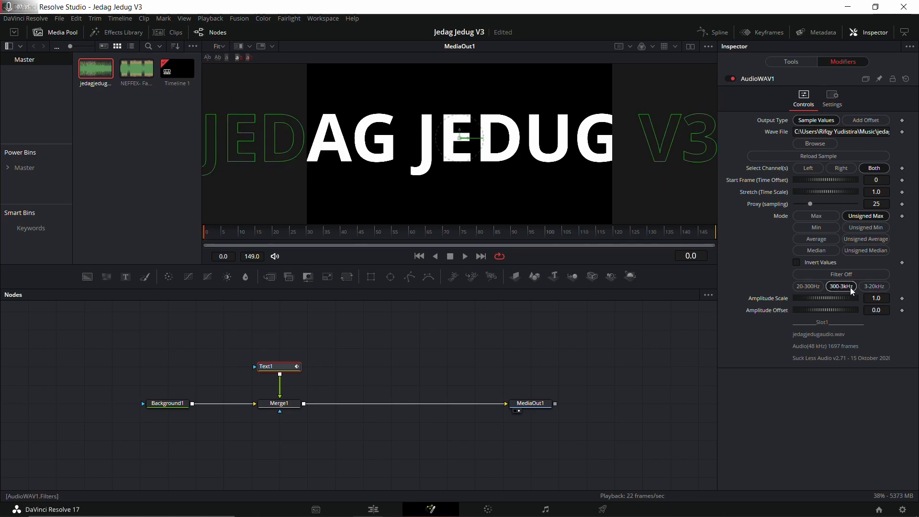
pyautogui.click(819, 289)
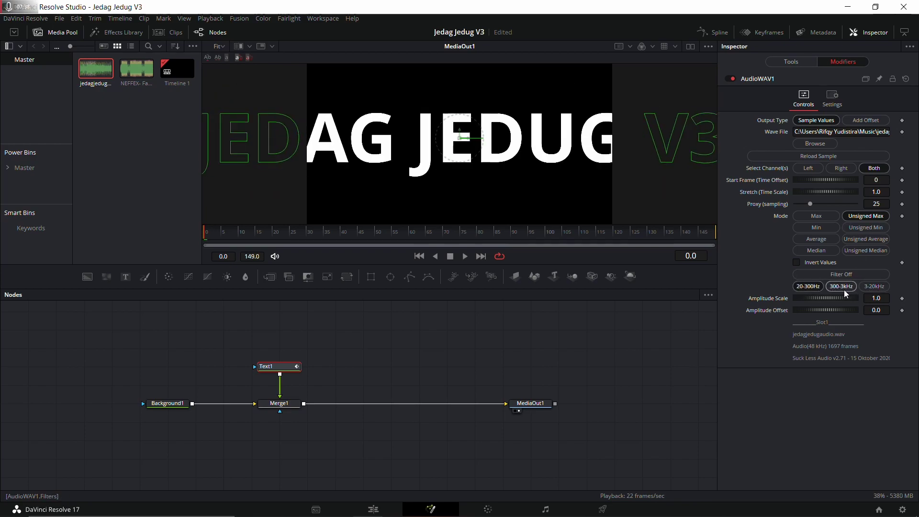
pyautogui.click(871, 288)
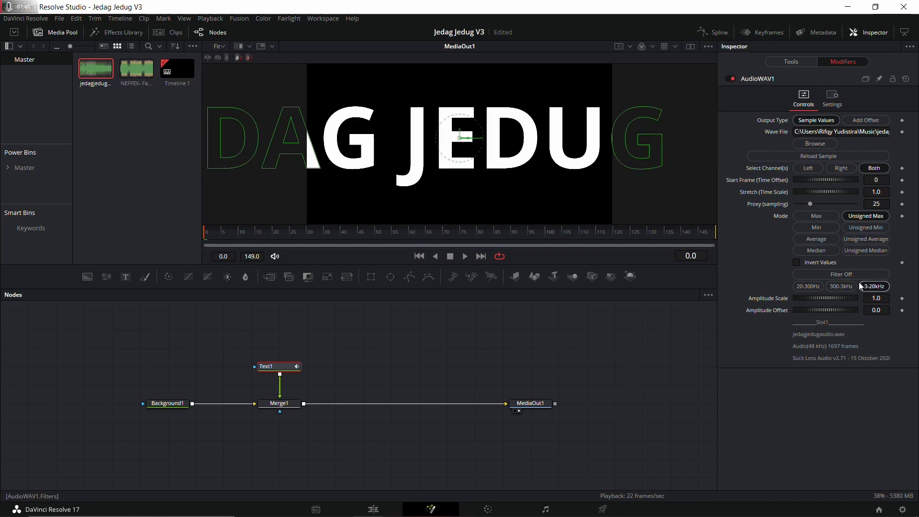
pyautogui.click(844, 289)
pyautogui.press('space')
pyautogui.click(819, 286)
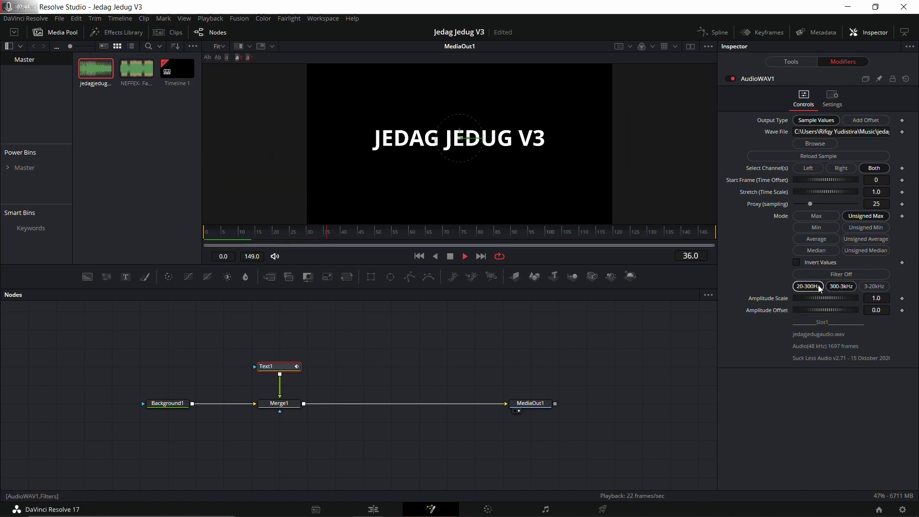
pyautogui.click(872, 287)
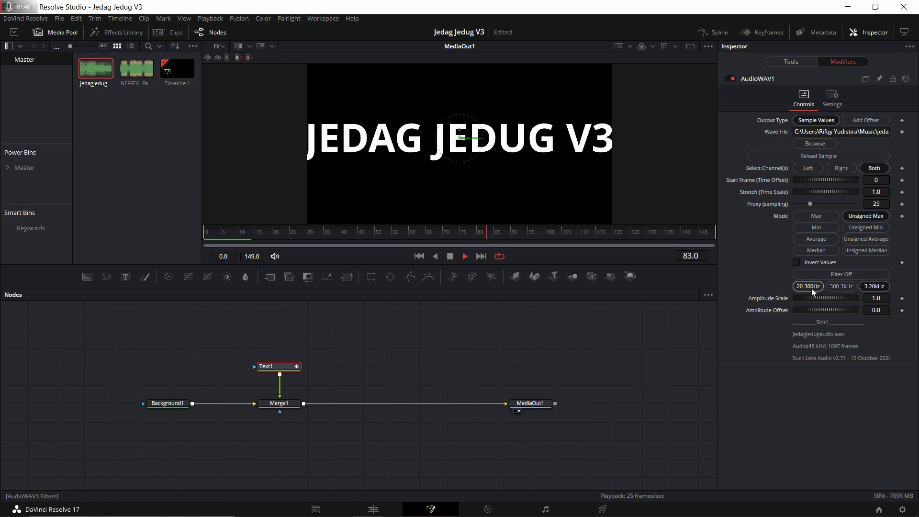
pyautogui.click(857, 275)
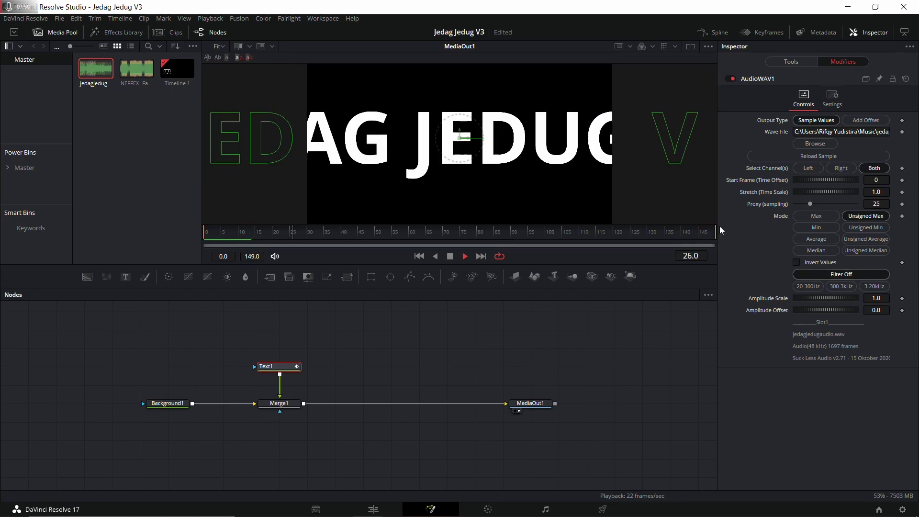
pyautogui.press('space')
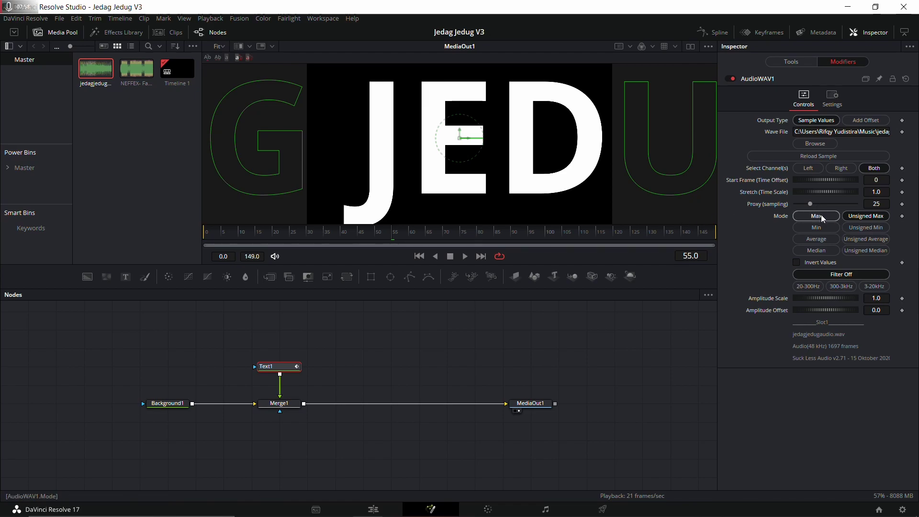
# Try the Max mode in playback, restore Unsigned Max, and preview the animation from the first frame
pyautogui.click(829, 218)
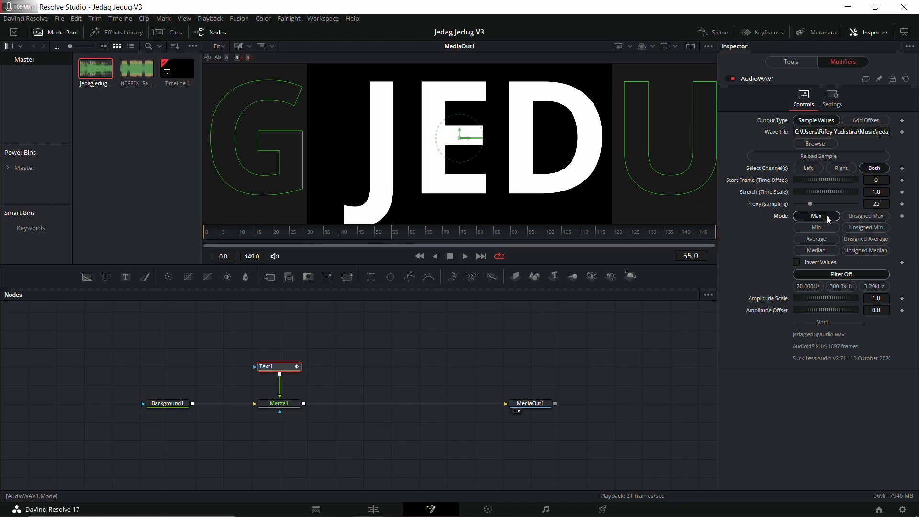
pyautogui.press('space')
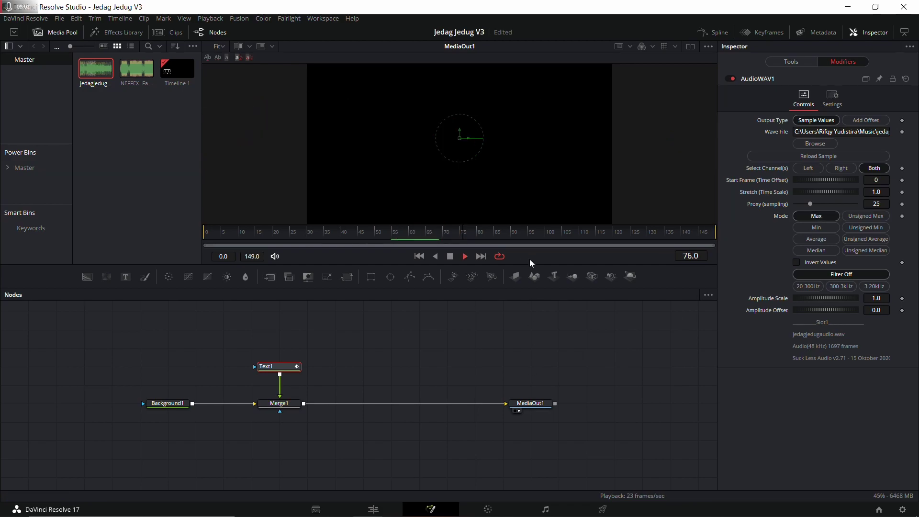
pyautogui.press('space')
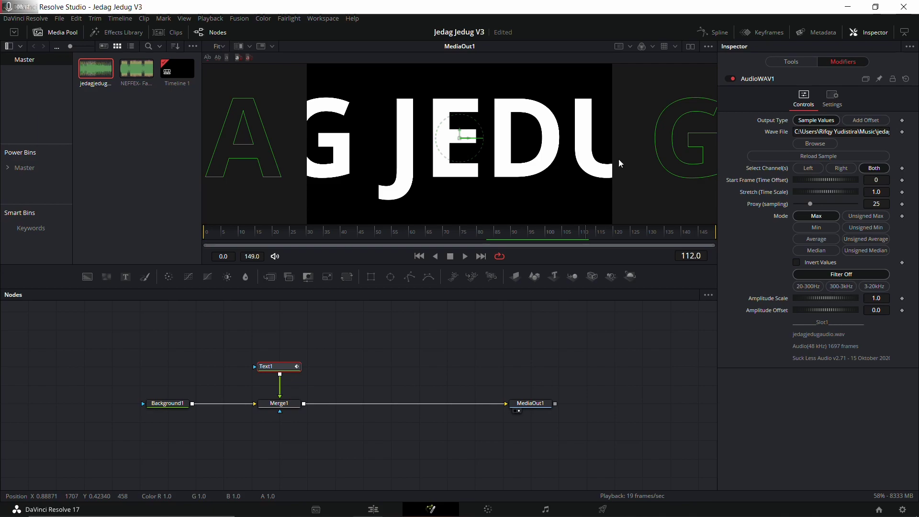
pyautogui.click(880, 218)
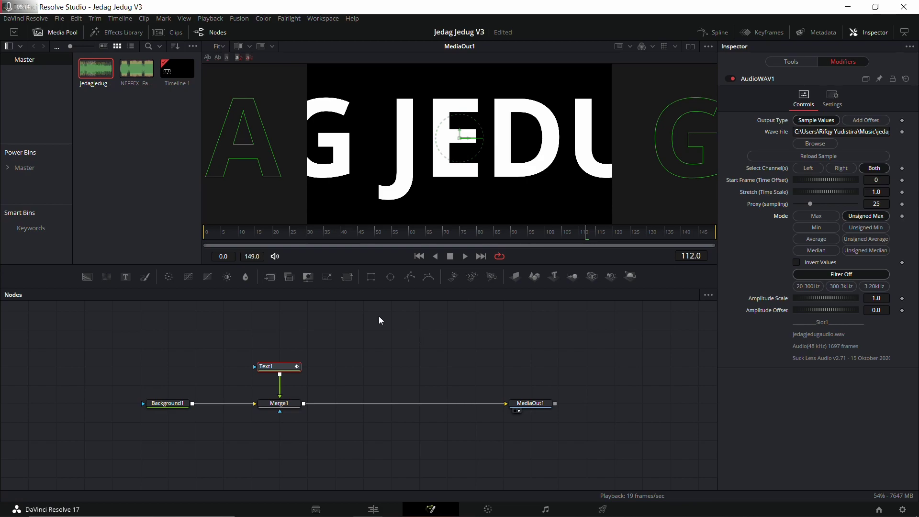
pyautogui.click(205, 234)
pyautogui.press('space')
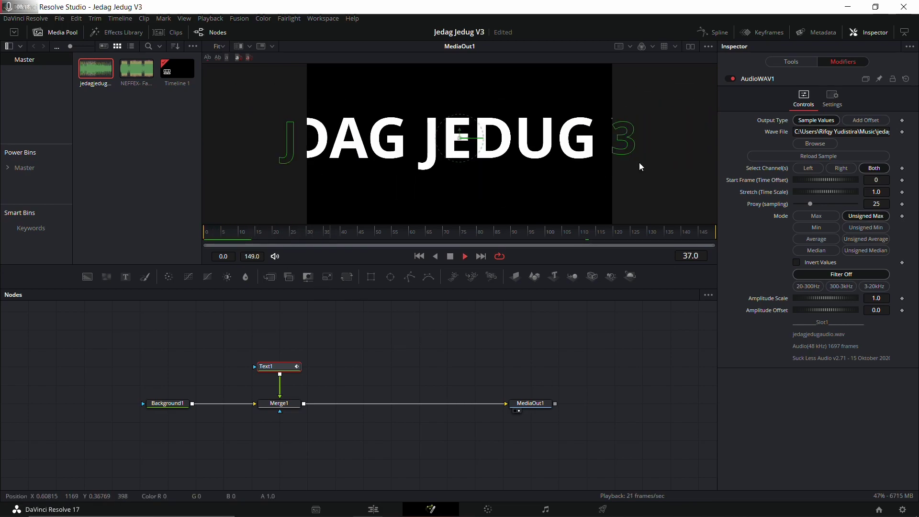
pyautogui.press('space')
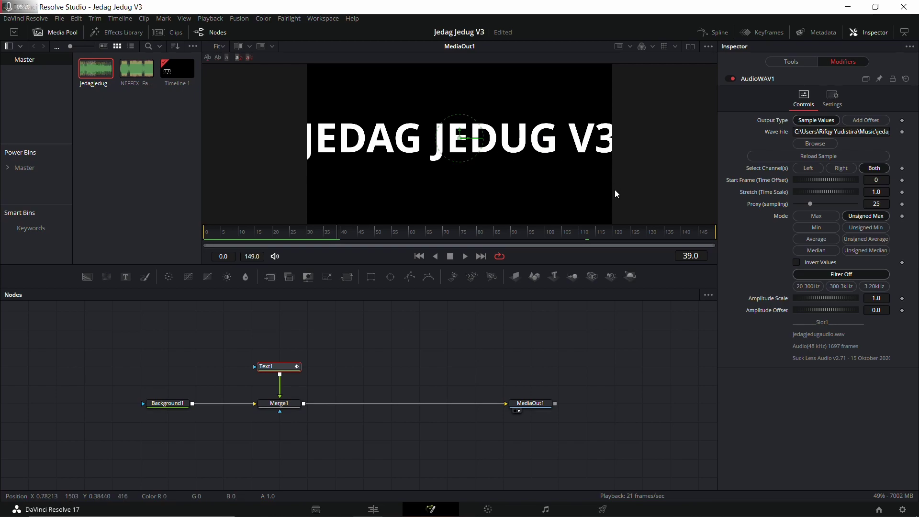
# Set the Text1 audio modifier's Amplitude Scale to 0 and its Amplitude Offset to 0.1
pyautogui.moveTo(837, 300); pyautogui.dragTo(813, 302)
pyautogui.click(876, 298)
pyautogui.write('0')
pyautogui.press('Tab')
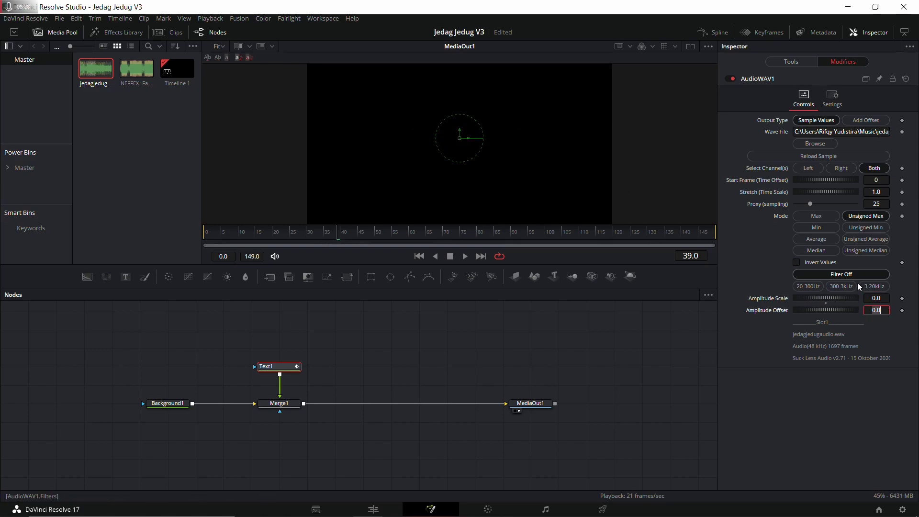
pyautogui.click(886, 312)
pyautogui.write('1')
pyautogui.press('Tab')
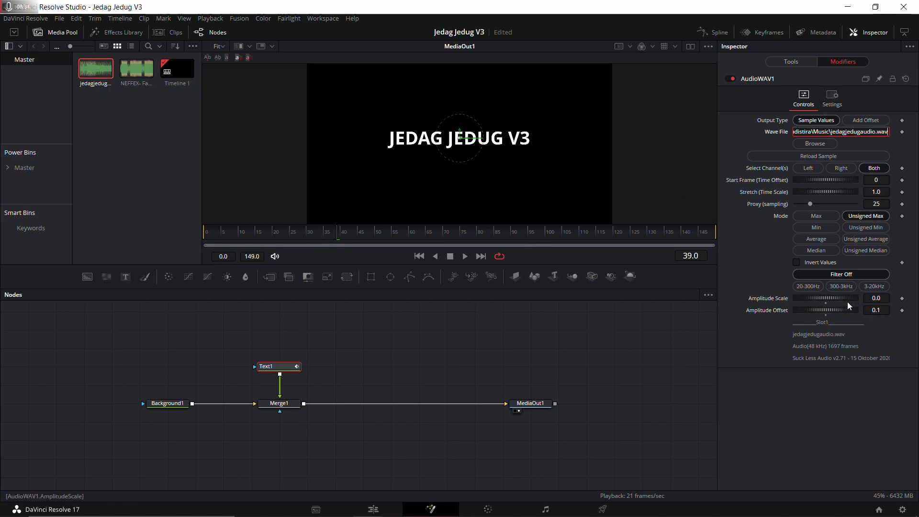
# Set the Amplitude Scale of Text1's audio modifier to 0.1 and preview the text animation from the start
pyautogui.moveTo(833, 303); pyautogui.dragTo(843, 305)
pyautogui.click(878, 298)
pyautogui.write('0.1')
pyautogui.click(879, 310)
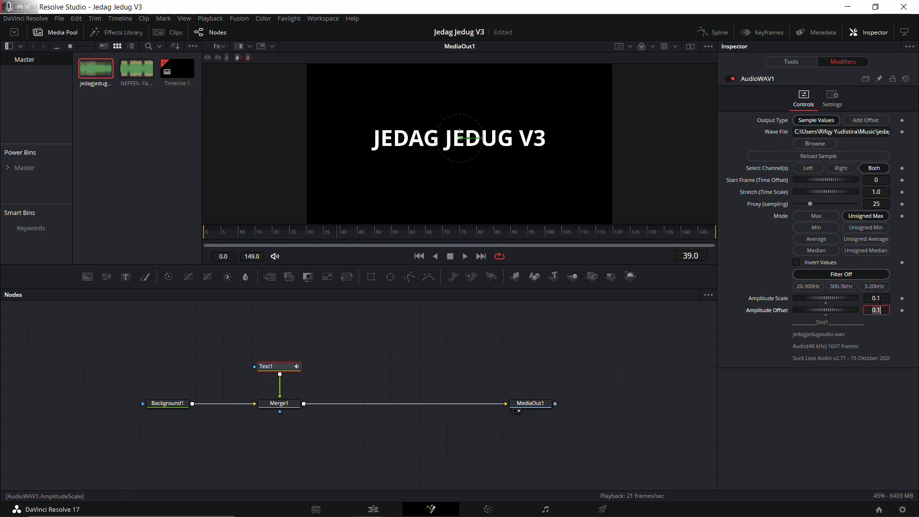
pyautogui.click(526, 356)
pyautogui.moveTo(243, 231); pyautogui.dragTo(188, 249)
pyautogui.press('space')
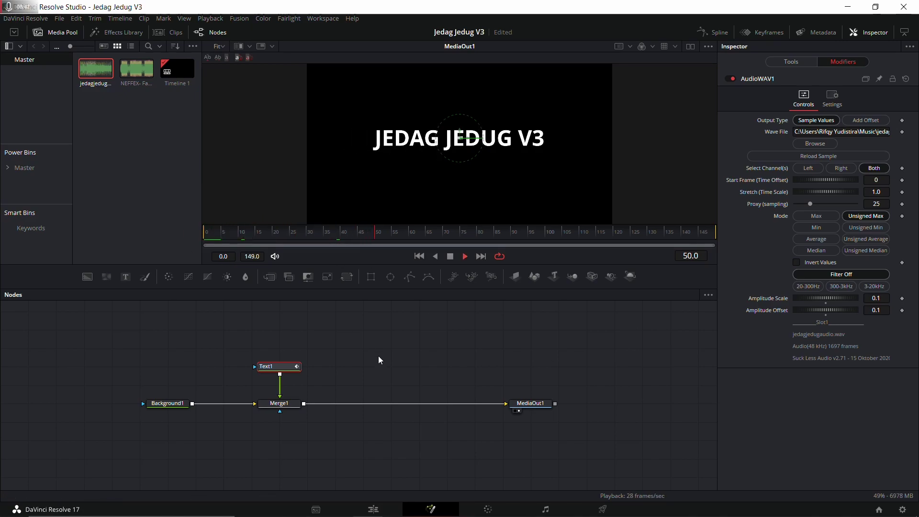
pyautogui.press('space')
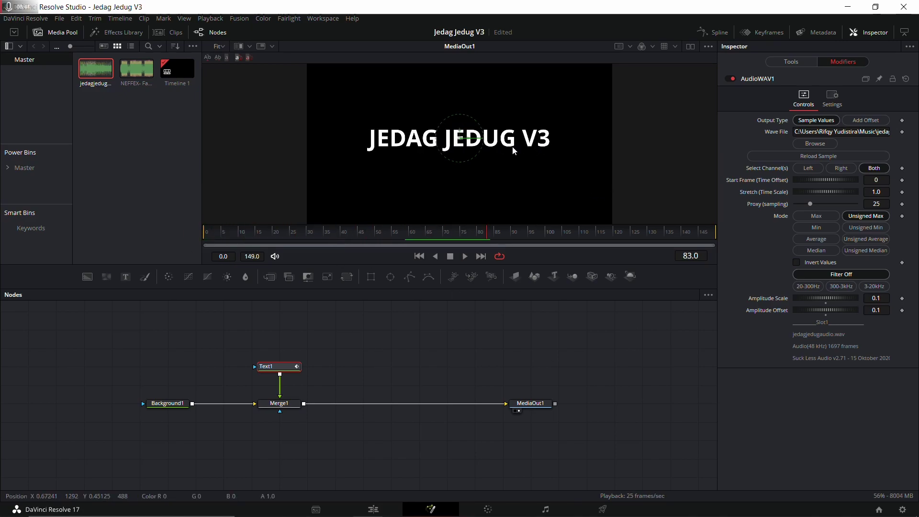
# Apply Audio (WAV) modifiers to the Red, Green and Blue color parameters of the Background1 node
pyautogui.click(178, 404)
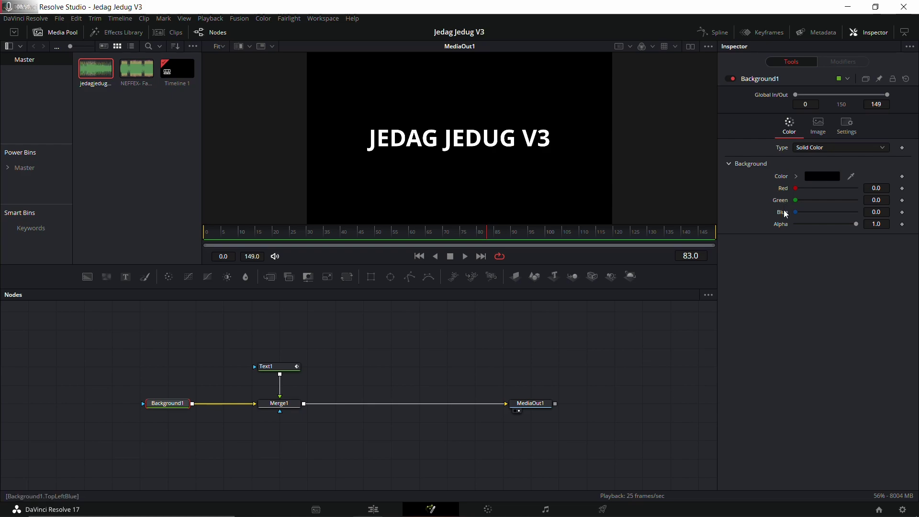
pyautogui.rightClick(785, 188)
pyautogui.moveTo(808, 239)
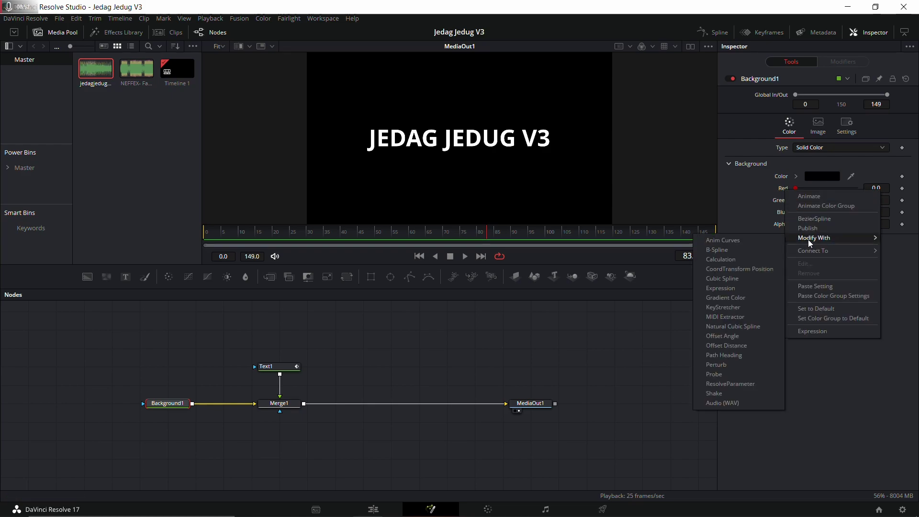
pyautogui.click(738, 401)
pyautogui.rightClick(781, 201)
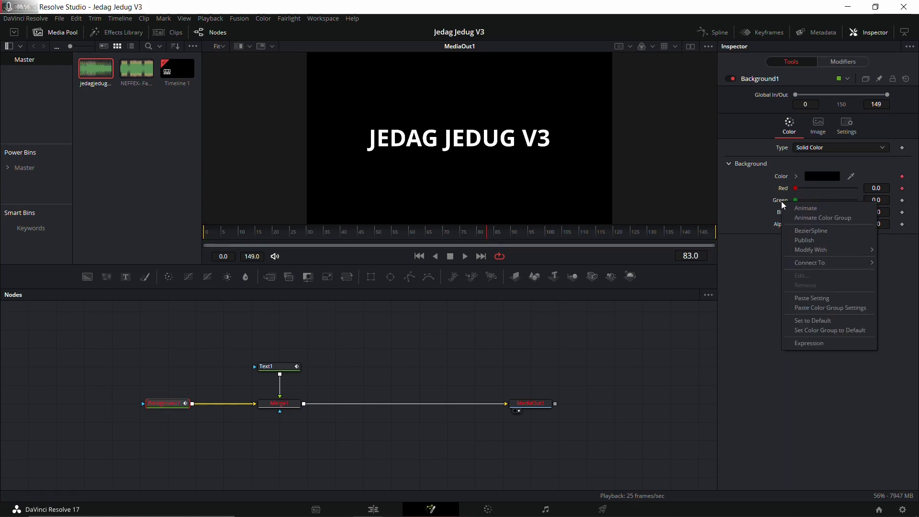
pyautogui.moveTo(826, 251)
pyautogui.click(745, 415)
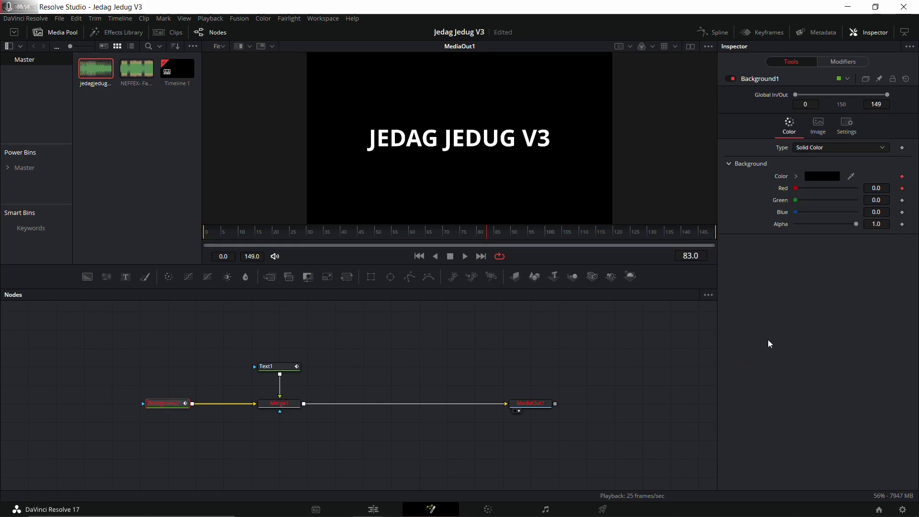
pyautogui.rightClick(786, 214)
pyautogui.moveTo(818, 263)
pyautogui.click(733, 425)
# Load jedagjedugaudio.wav as the wave file in all three audio modifiers of Background1's Red, Green and Blue channels
pyautogui.click(844, 63)
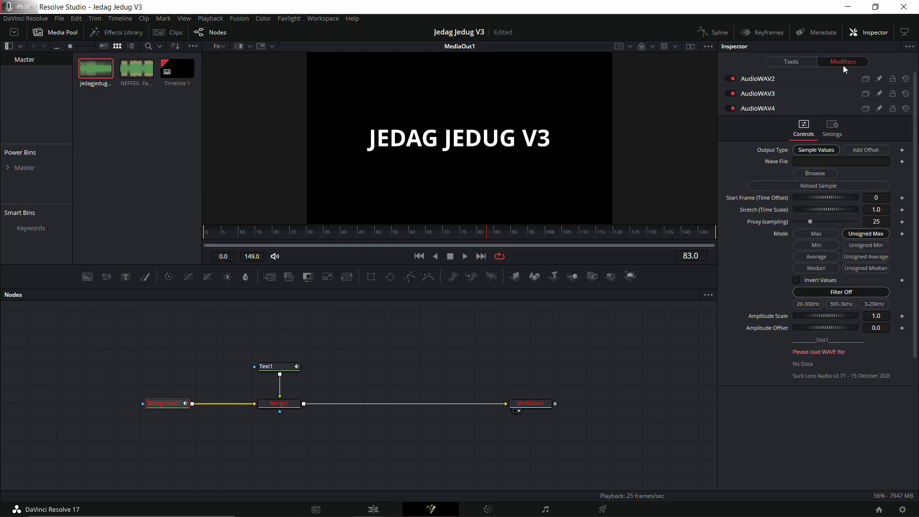
pyautogui.click(814, 174)
pyautogui.doubleClick(144, 102)
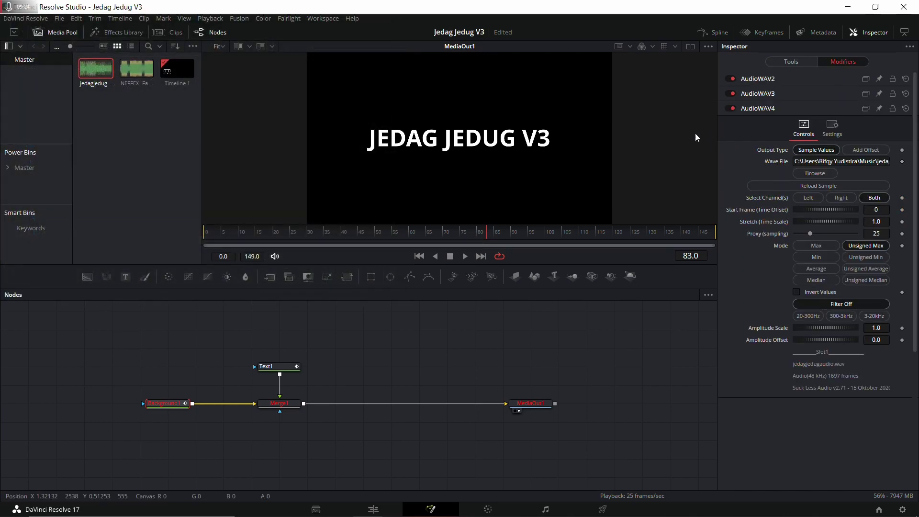
pyautogui.click(758, 94)
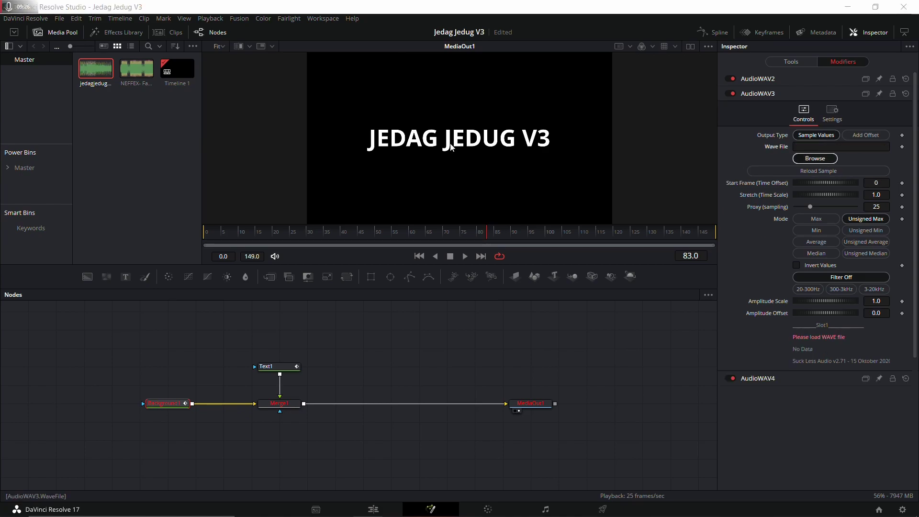
pyautogui.click(815, 158)
pyautogui.doubleClick(144, 100)
pyautogui.click(761, 80)
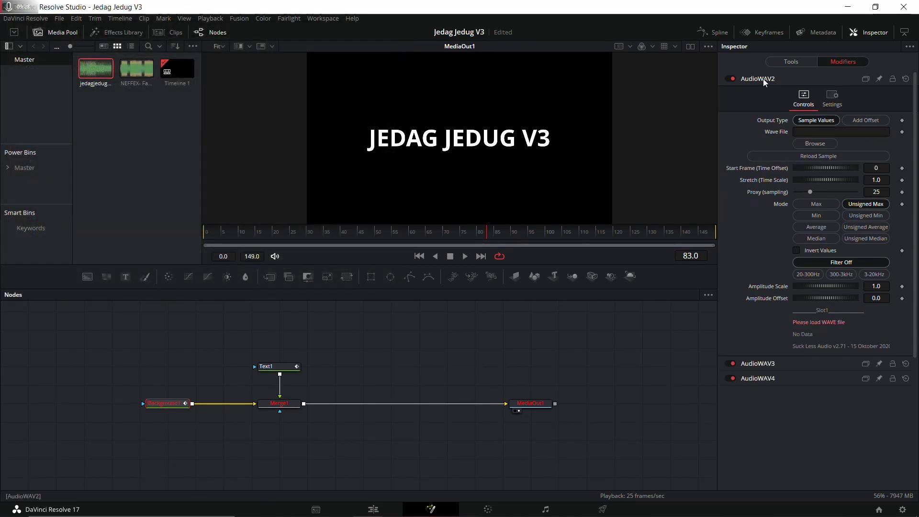
pyautogui.click(814, 144)
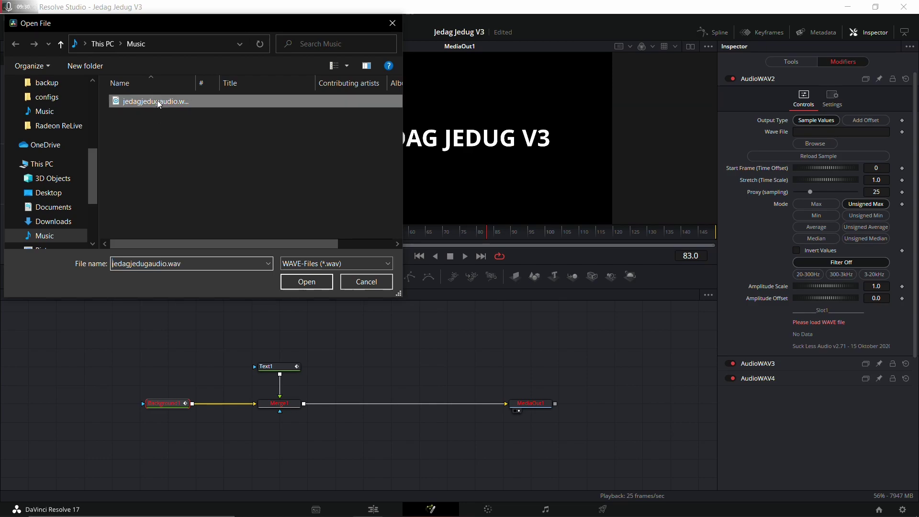
pyautogui.doubleClick(158, 101)
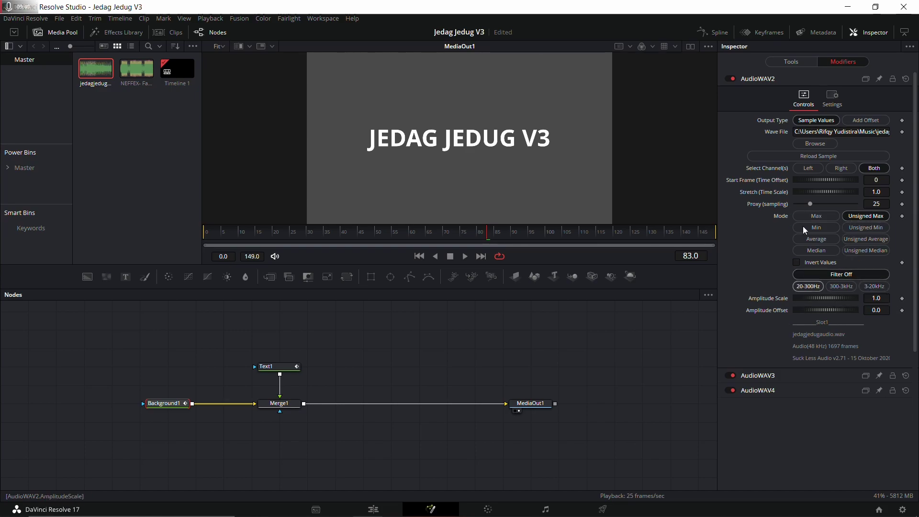
# Set the Amplitude Scale of Background1's Red channel audio modifier, AudioWAV2, to 0.5
pyautogui.click(803, 63)
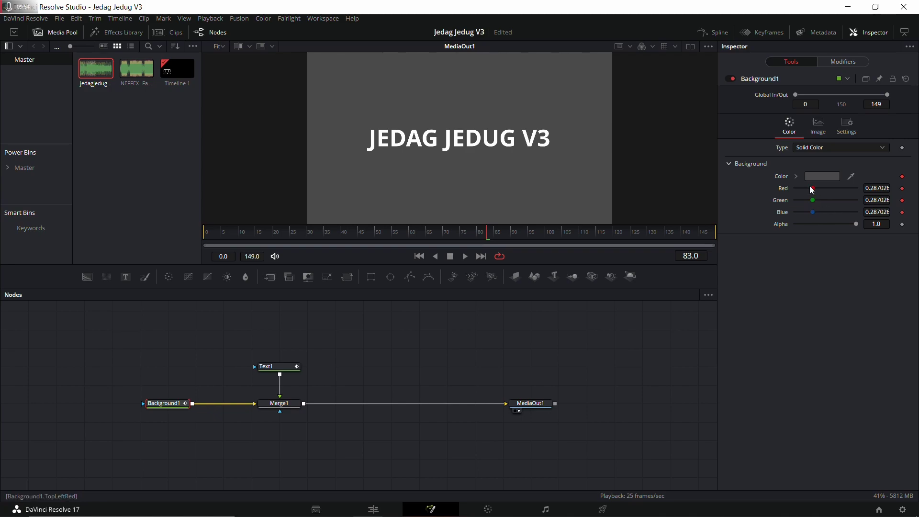
pyautogui.click(842, 62)
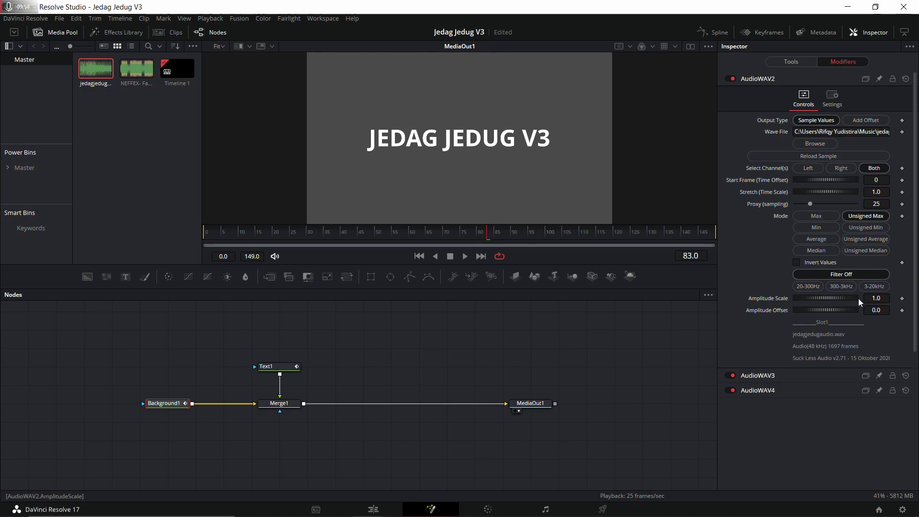
pyautogui.click(877, 298)
pyautogui.write('0.5')
pyautogui.press('Tab')
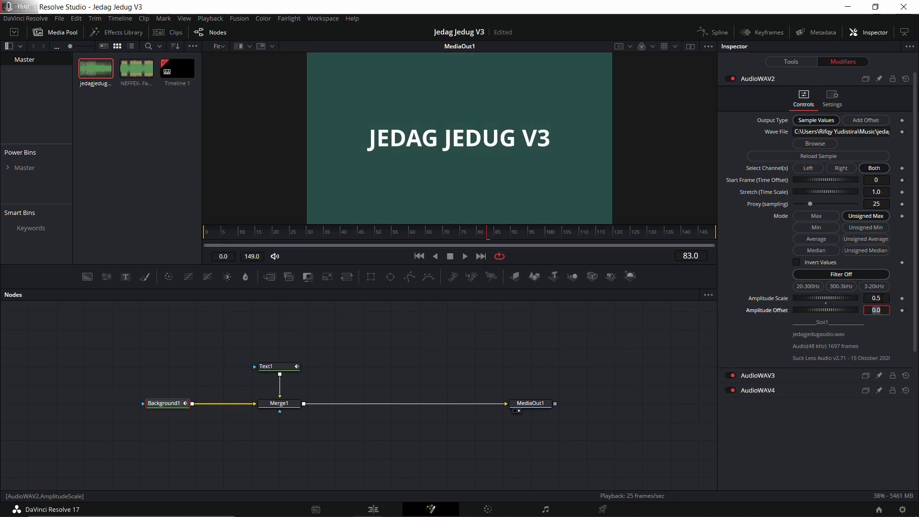
# Set the Amplitude Scale of Background1's Green channel audio modifier, AudioWAV3, to 0.1
pyautogui.click(791, 62)
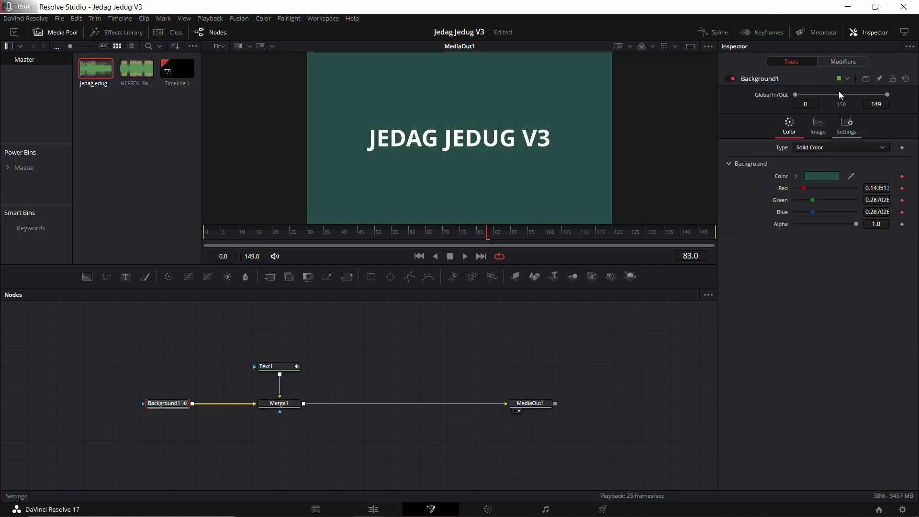
pyautogui.click(842, 62)
pyautogui.click(766, 375)
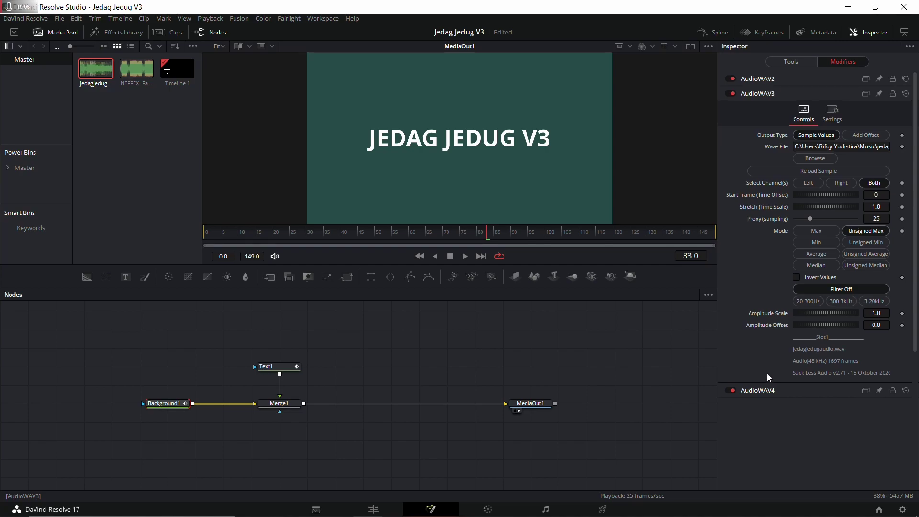
pyautogui.write('0.1')
pyautogui.press('Tab')
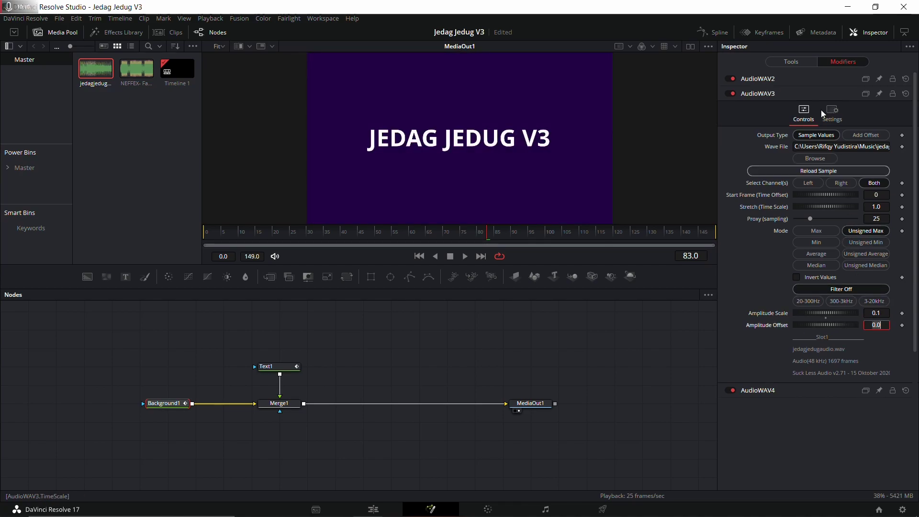
# Set the Amplitude Scale of Background1's Blue channel audio modifier, AudioWAV4, to 0.3
pyautogui.click(776, 390)
pyautogui.click(880, 328)
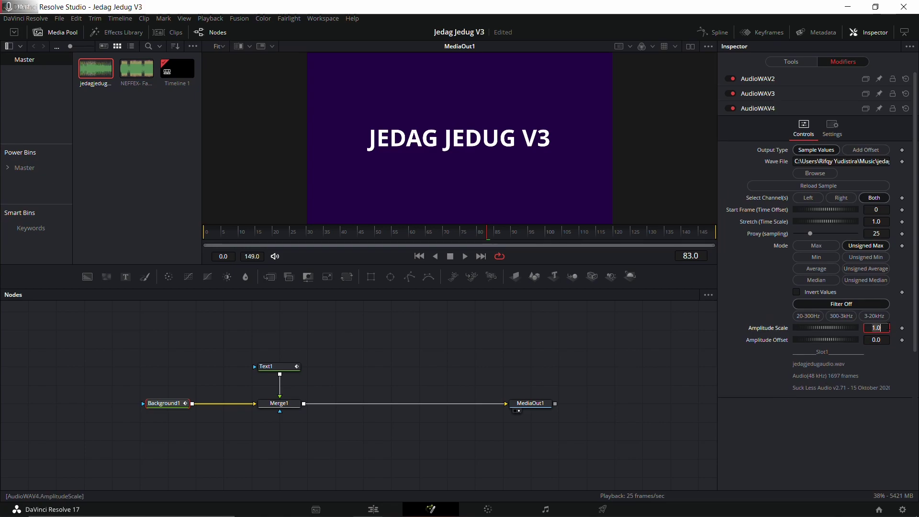
pyautogui.write('0.3')
pyautogui.press('Tab')
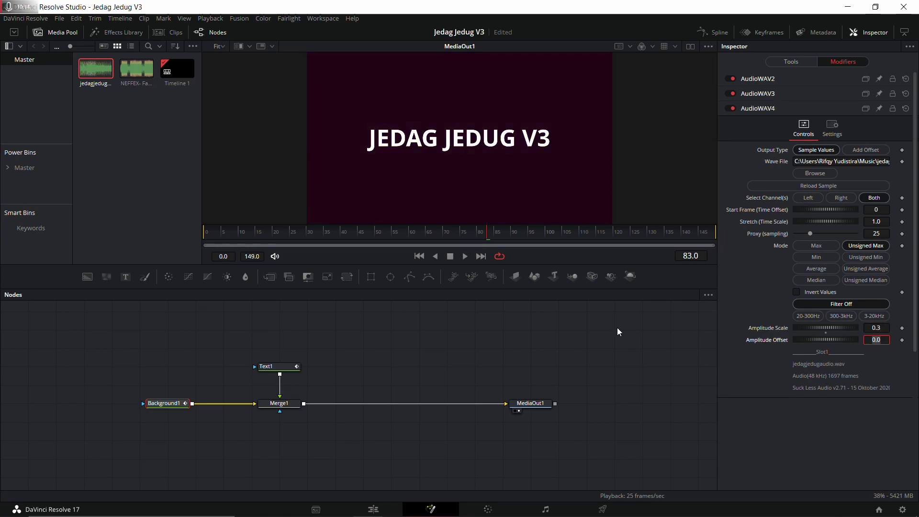
# Preview the audio-driven background color and text animation from the first frame
pyautogui.moveTo(233, 234); pyautogui.dragTo(204, 231)
pyautogui.click(361, 338)
pyautogui.press('space')
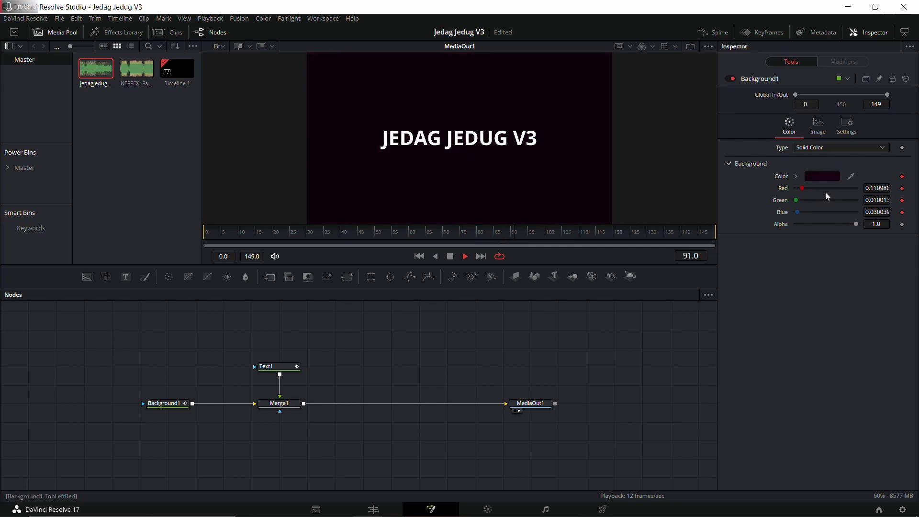
pyautogui.press('space')
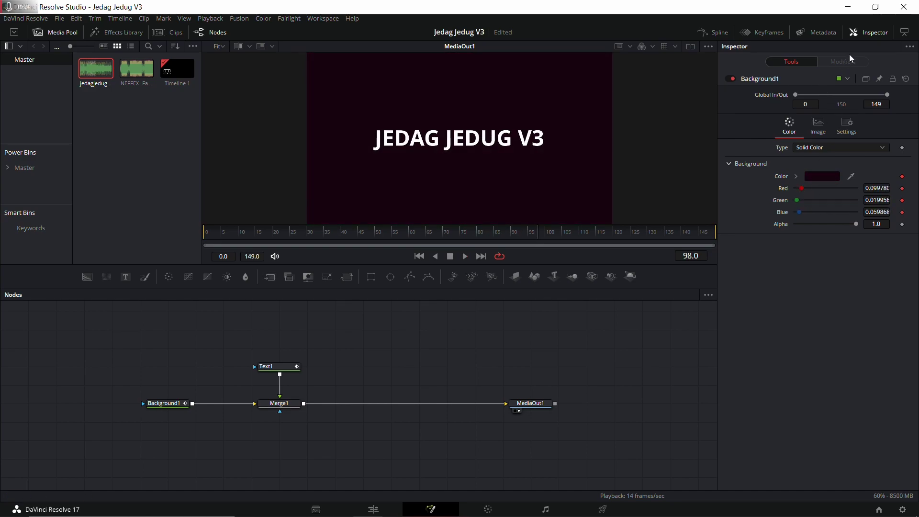
# Raise the Amplitude Scale of Background1's Red channel modifier, AudioWAV2, to 1.5
pyautogui.click(177, 403)
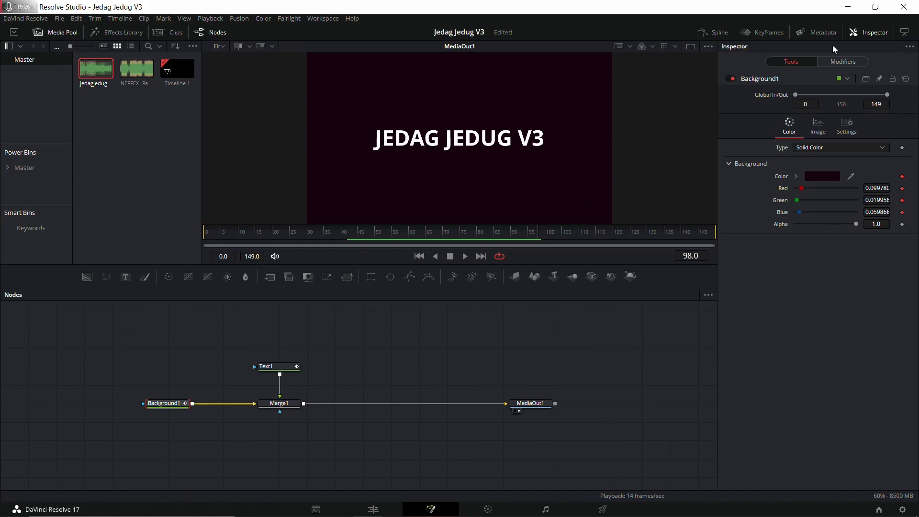
pyautogui.click(855, 61)
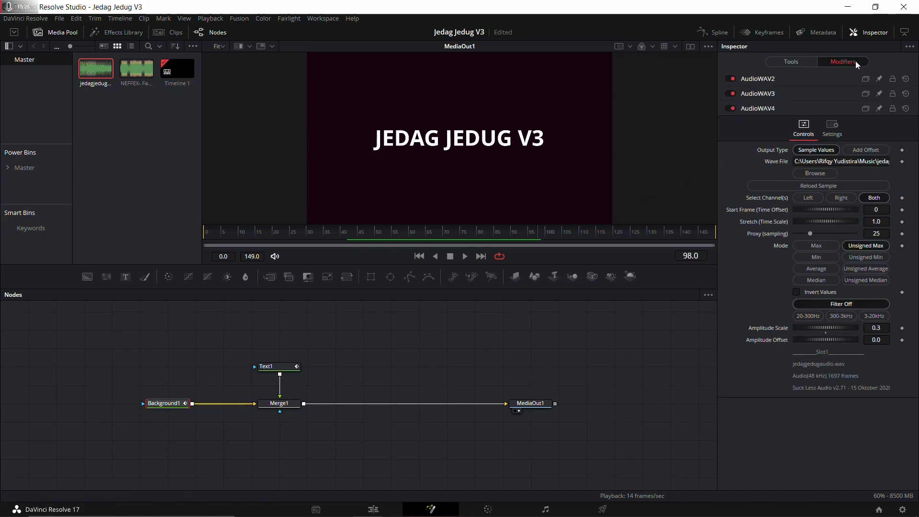
pyautogui.click(752, 78)
pyautogui.doubleClick(885, 299)
pyautogui.write('1.5')
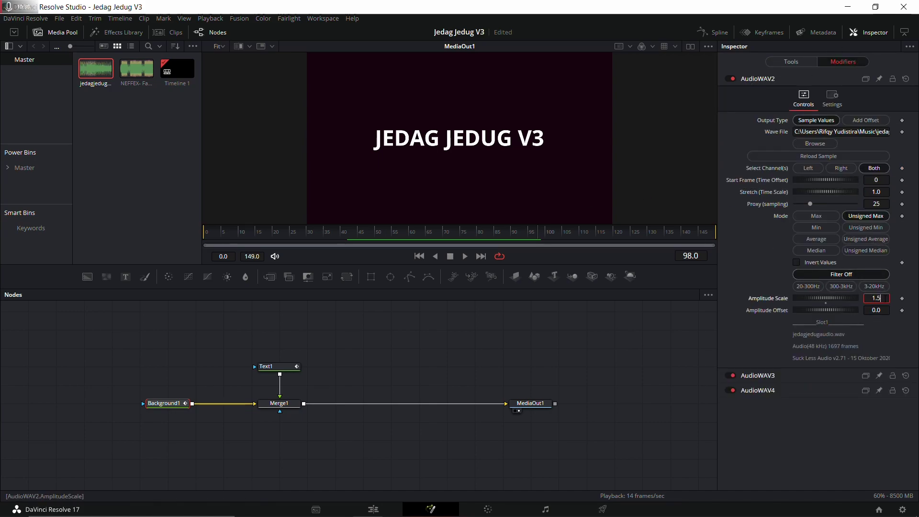
pyautogui.press('Tab')
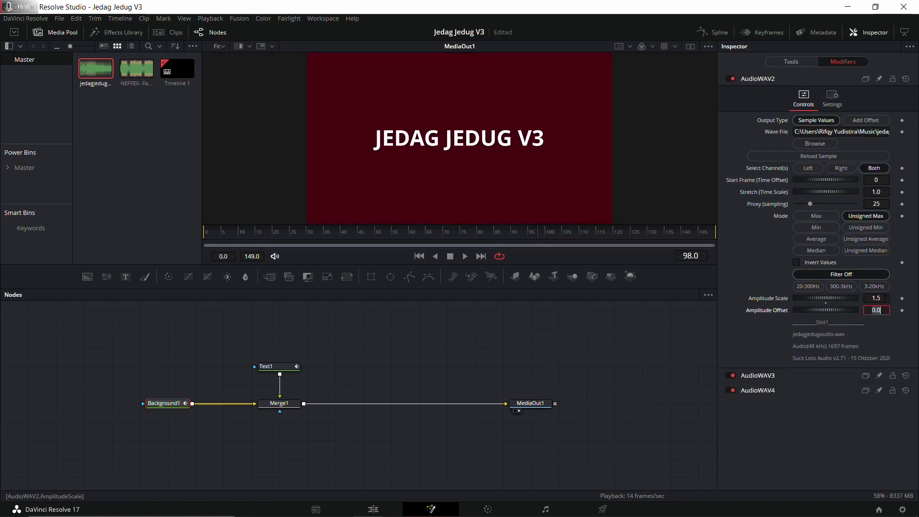
# Change the Amplitude Scale of Background1's Green channel modifier, AudioWAV3, to 0.3
pyautogui.click(805, 58)
pyautogui.click(834, 63)
pyautogui.click(774, 376)
pyautogui.click(876, 313)
pyautogui.write('0.1')
pyautogui.press('BackSpace')
pyautogui.write('3')
pyautogui.press('Tab')
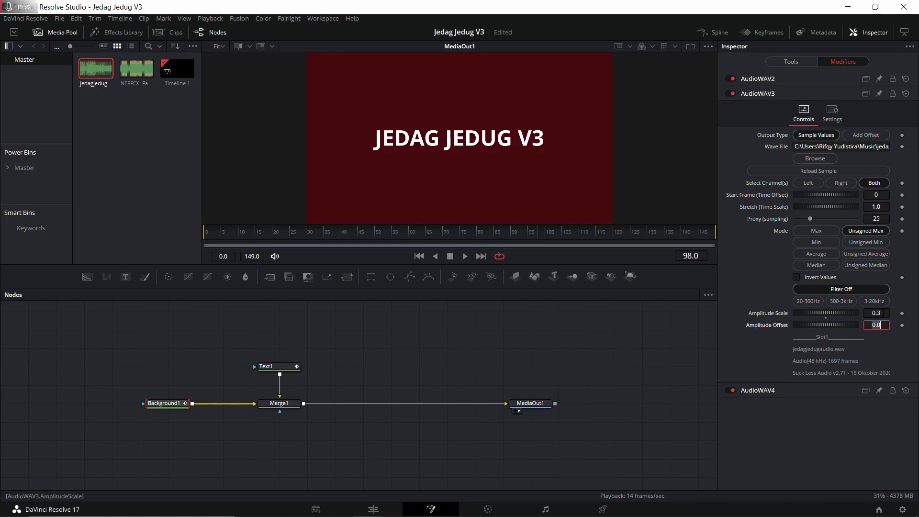
# Change the Amplitude Scale of Background1's Blue channel modifier, AudioWAV4, to 0.7
pyautogui.click(759, 390)
pyautogui.click(876, 327)
pyautogui.press('BackSpace')
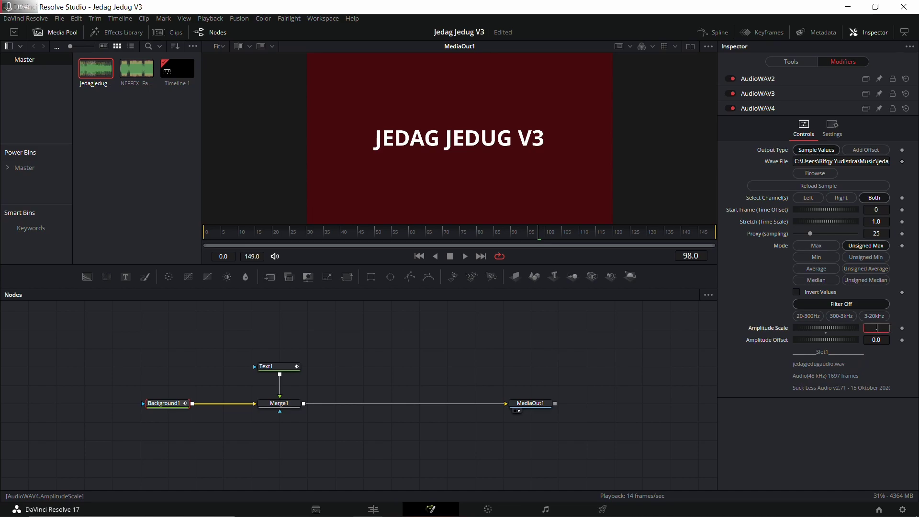
pyautogui.press('Tab')
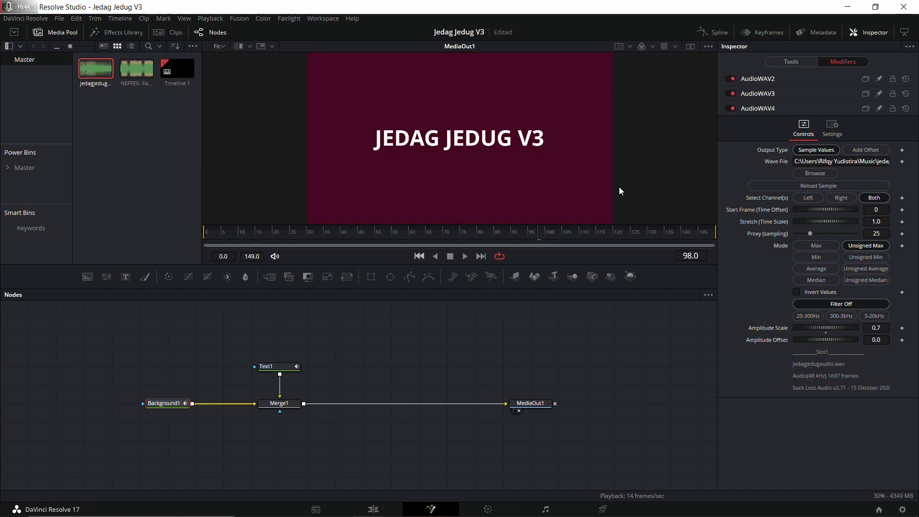
# Play the composition from the current frame to check the new background colors, watching Background1's color values
pyautogui.click(792, 61)
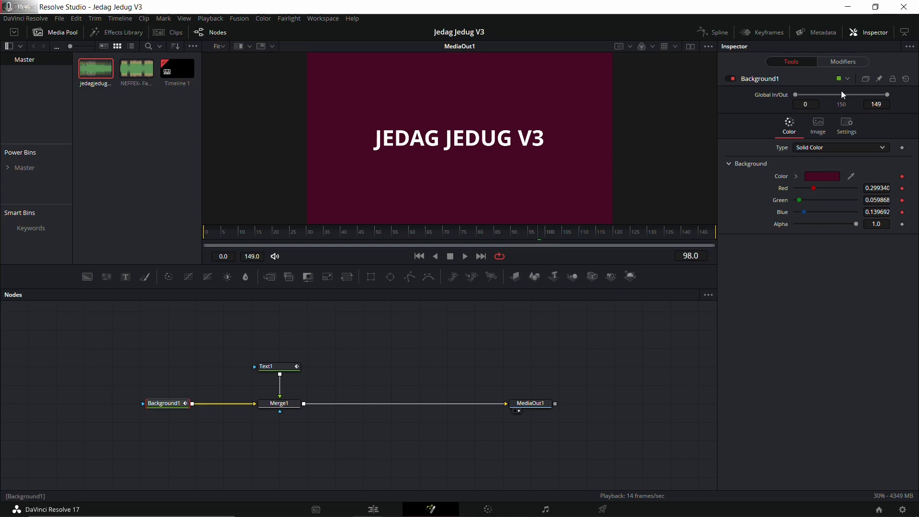
pyautogui.press('space')
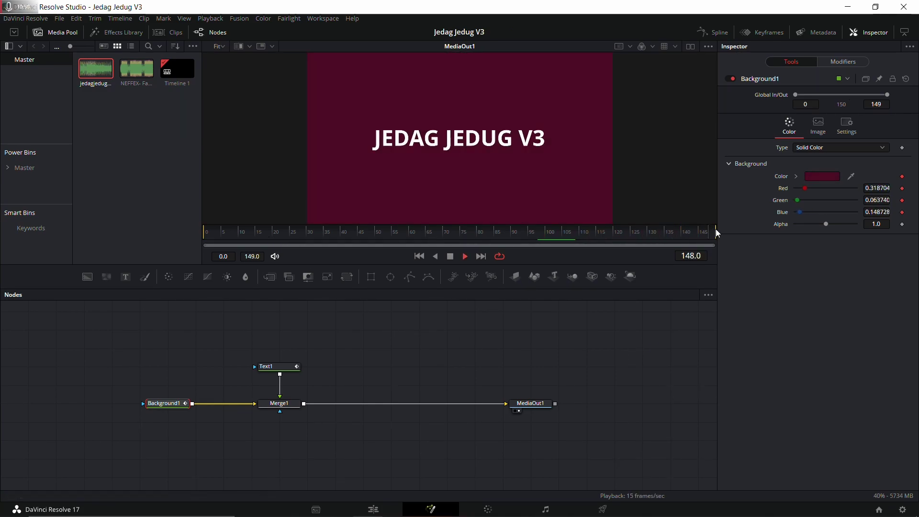
pyautogui.press('space')
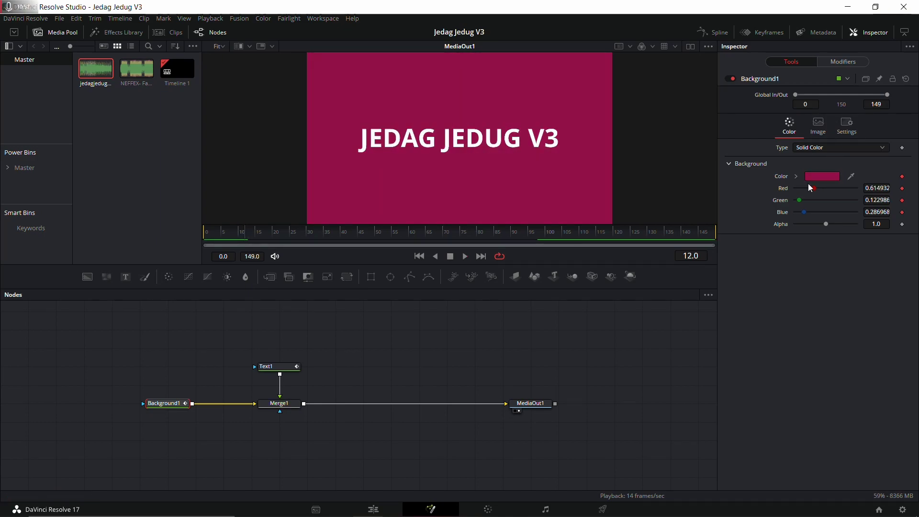
# Lower the Amplitude Scale of the Red channel modifier, AudioWAV2, to about 0.522 and preview the background color
pyautogui.click(840, 63)
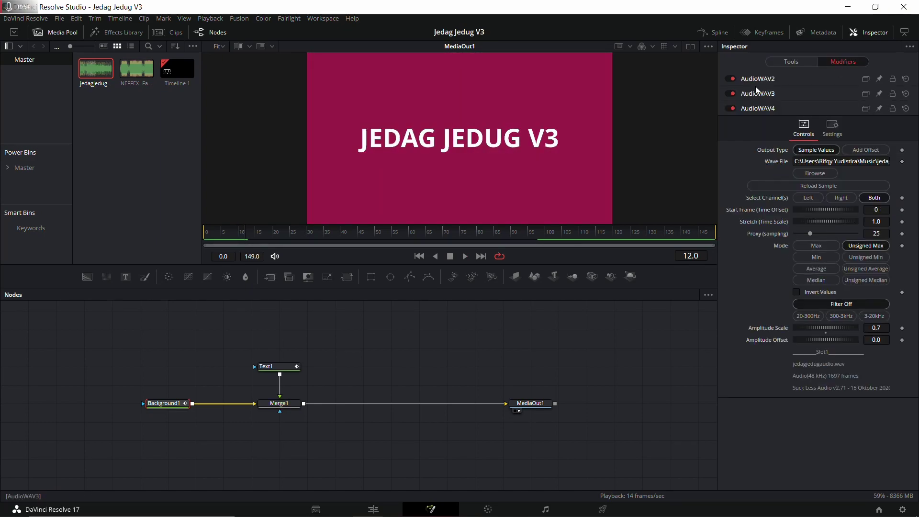
pyautogui.scroll(-1, 756, 84)
pyautogui.moveTo(829, 297); pyautogui.dragTo(819, 297)
pyautogui.press('space')
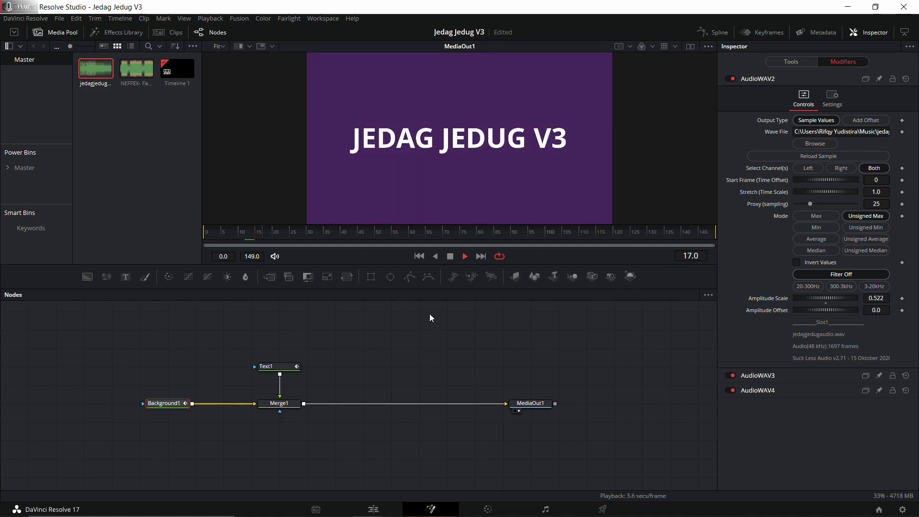
pyautogui.press('space')
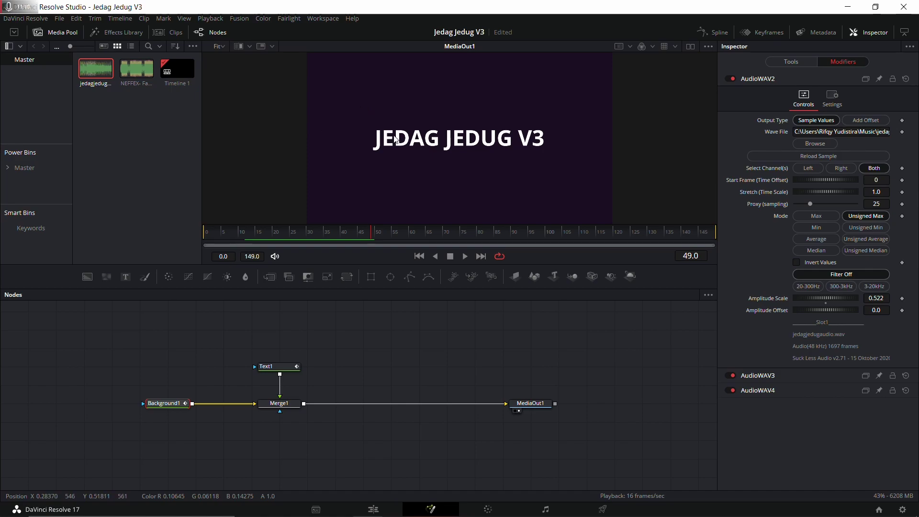
# Save the project and preview the composition from the first frame
pyautogui.hotkey('ctrl', 's')
pyautogui.click(205, 234)
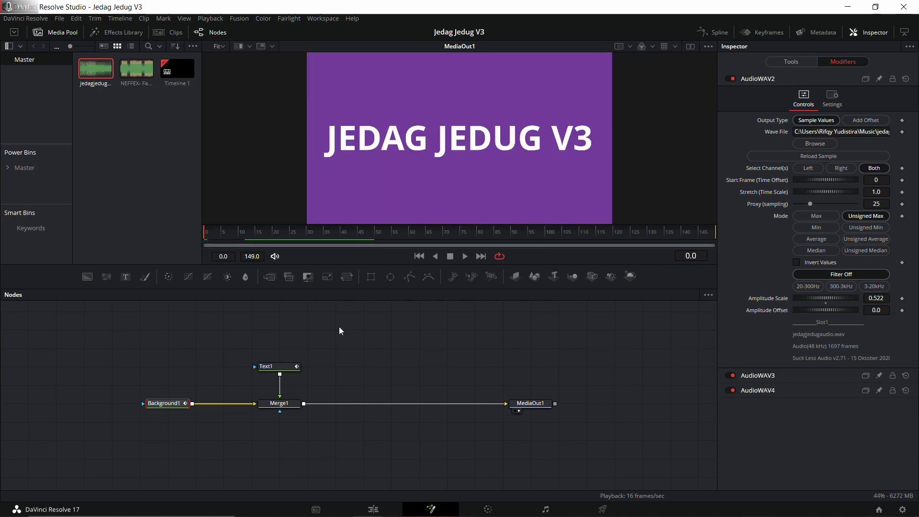
pyautogui.press('space')
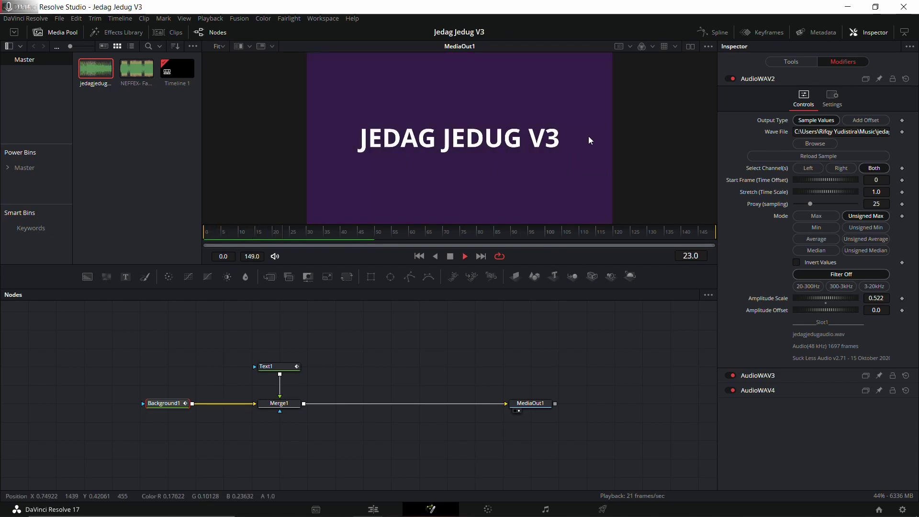
pyautogui.press('space')
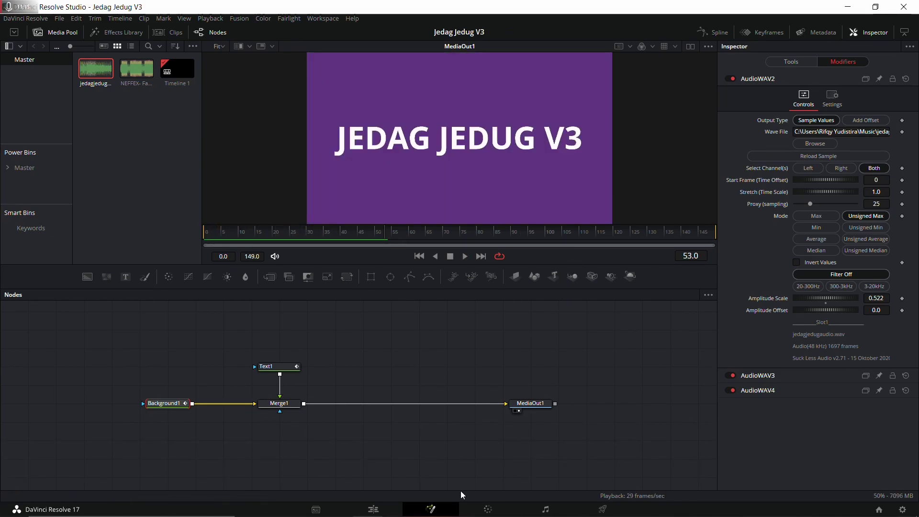
# Switch to the Edit page and play Timeline 1 from the start with its audio
pyautogui.click(374, 509)
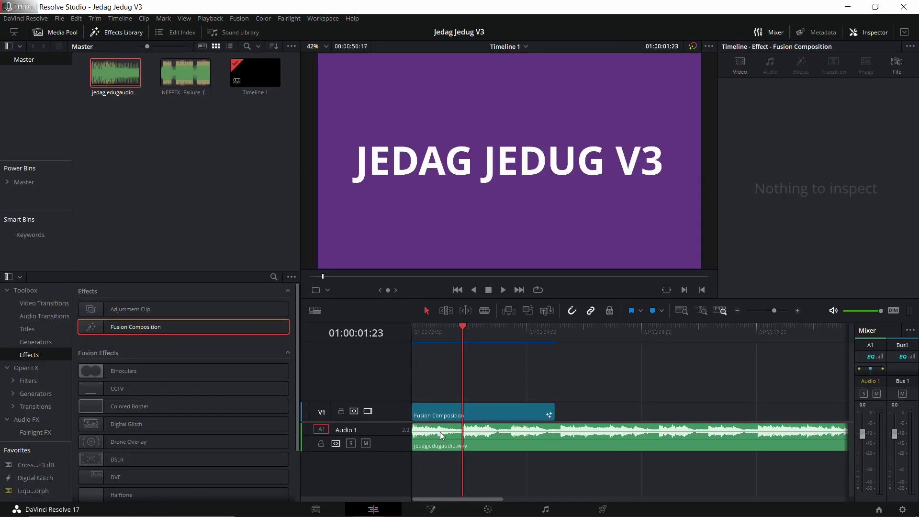
pyautogui.click(415, 332)
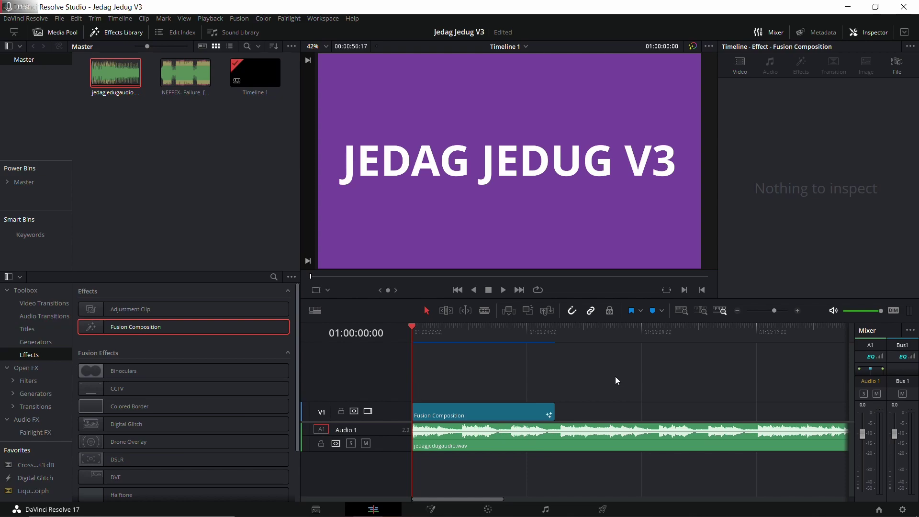
pyautogui.press('space')
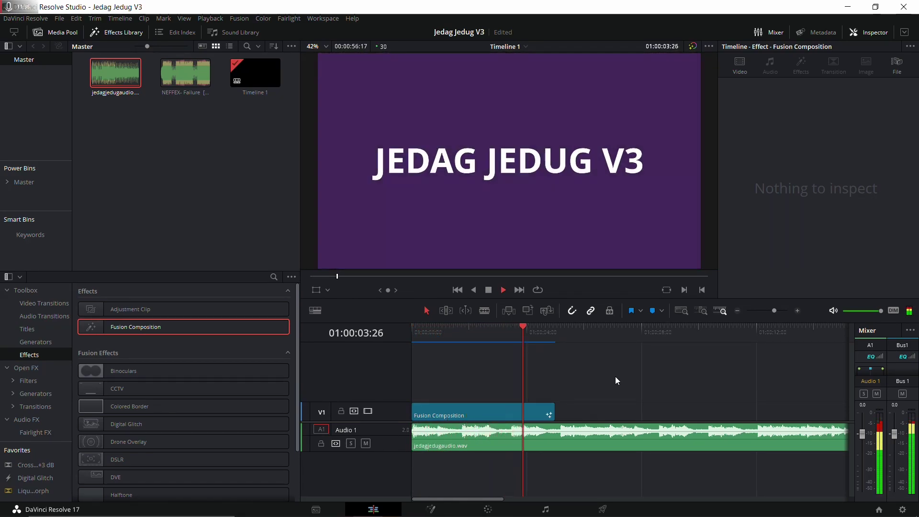
# Stop playback and move the playhead back to 01:00:04:08, within the Fusion Composition clip
pyautogui.press('space')
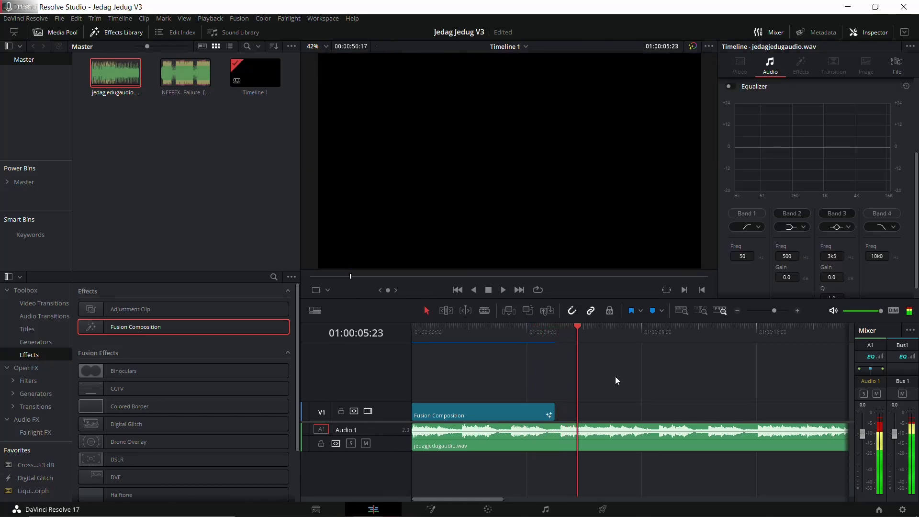
pyautogui.click(534, 335)
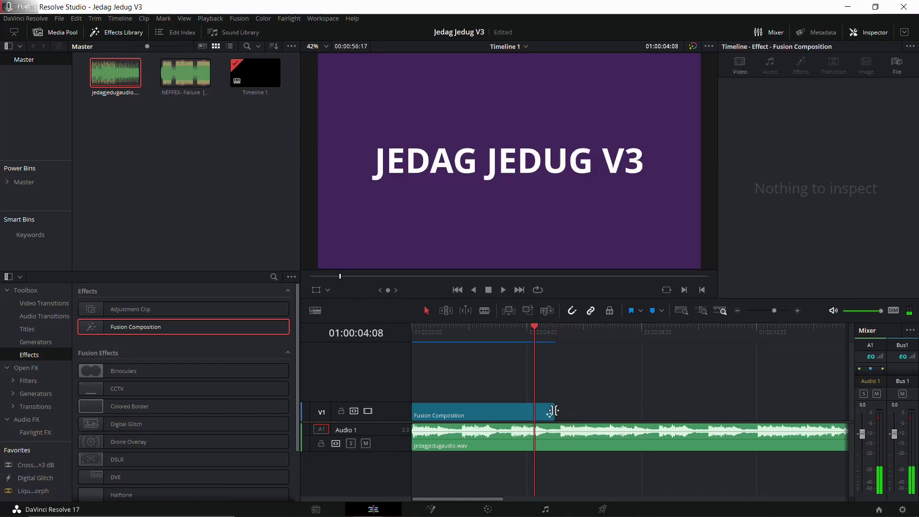
pyautogui.click(737, 311)
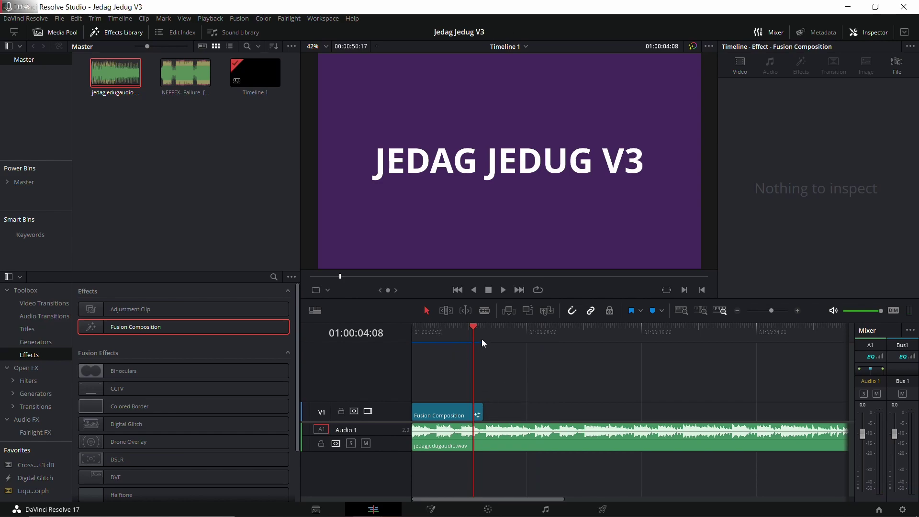
pyautogui.click(738, 311)
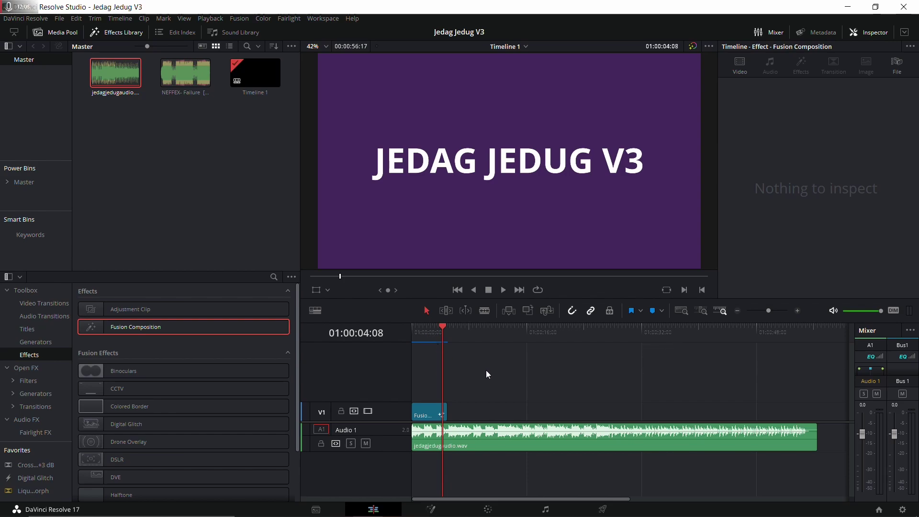
# Switch to the Fusion page and select the Text1 node
pyautogui.click(432, 508)
pyautogui.moveTo(383, 340); pyautogui.dragTo(343, 385)
pyautogui.click(254, 393)
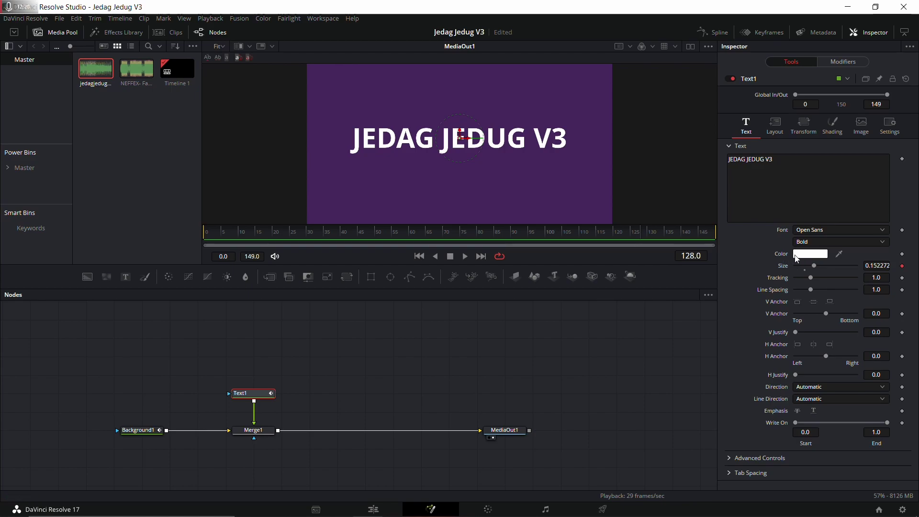
# Try a slightly different Tracking value on Text1 and undo the change
pyautogui.rightClick(783, 278)
pyautogui.click(613, 324)
pyautogui.moveTo(811, 277); pyautogui.dragTo(814, 278)
pyautogui.hotkey('ctrl', 'z')
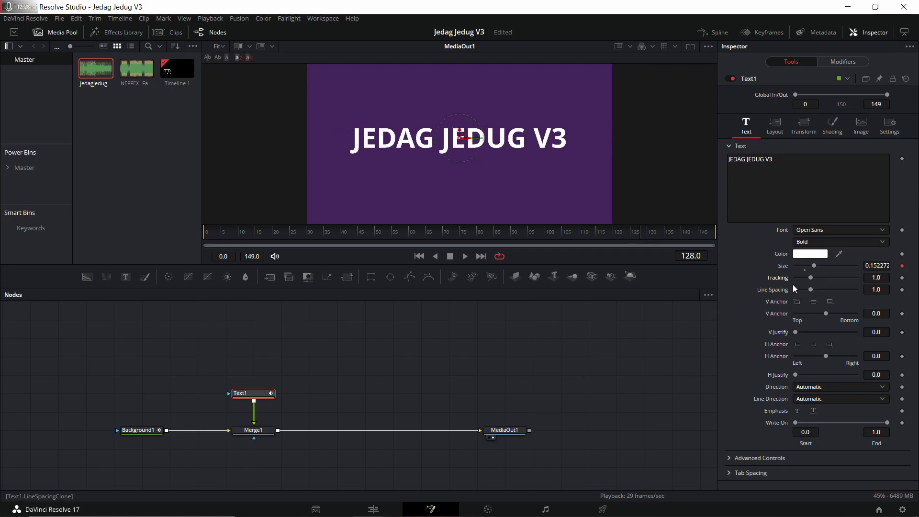
# Modify Text1's Tracking with an Audio (WAV) modifier and load jedagjedugaudio.wav as its wave file
pyautogui.rightClick(783, 277)
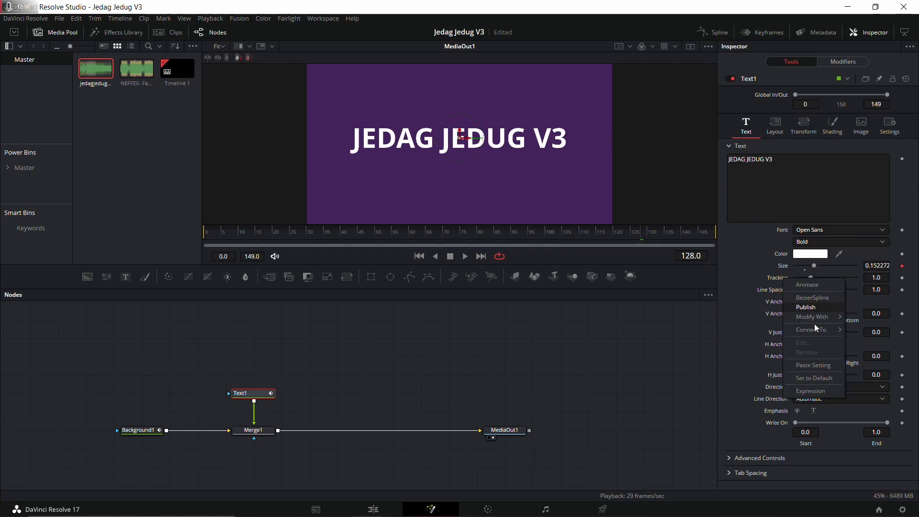
pyautogui.moveTo(816, 317)
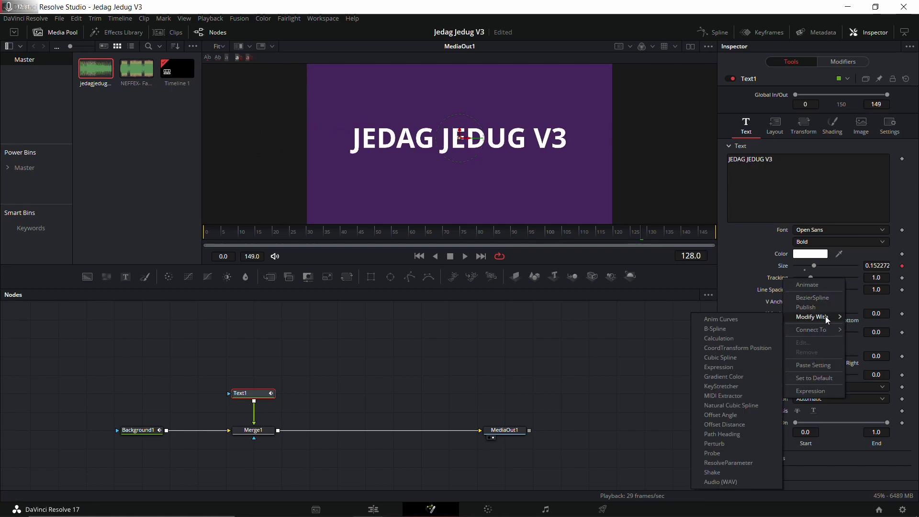
pyautogui.click(740, 482)
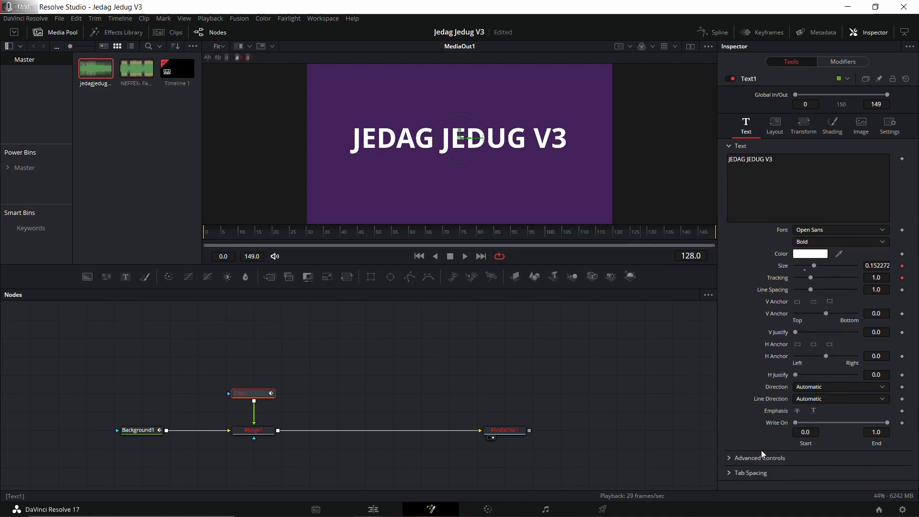
pyautogui.click(847, 64)
pyautogui.click(814, 159)
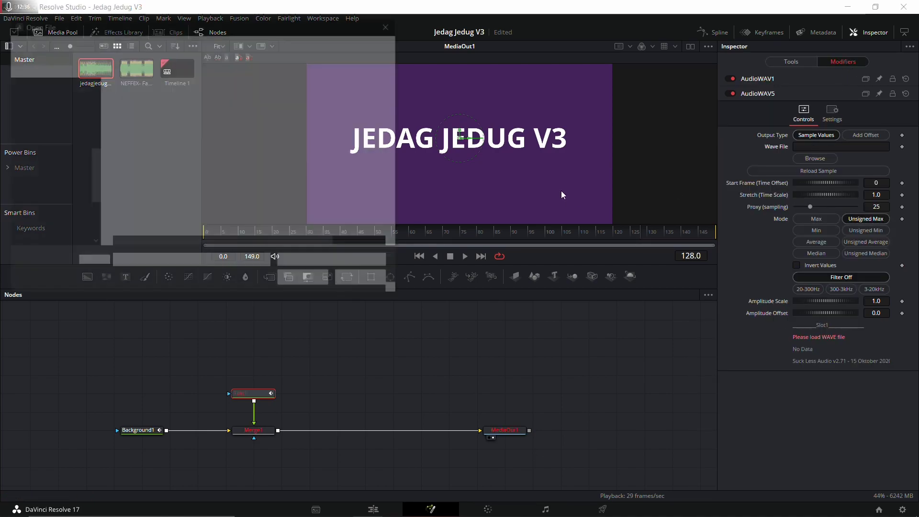
pyautogui.doubleClick(166, 102)
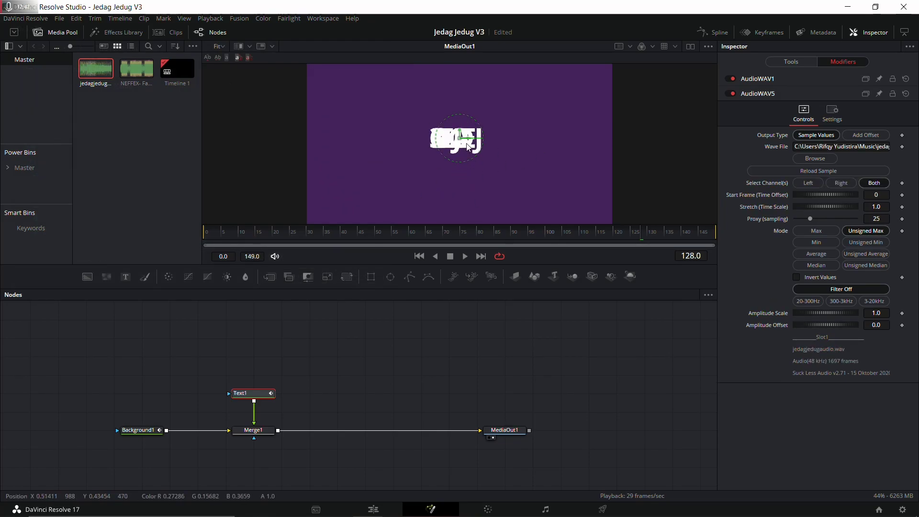
# Check Text1's Tracking value and set the Amplitude Offset of its Tracking modifier, AudioWAV5, to 1
pyautogui.click(793, 62)
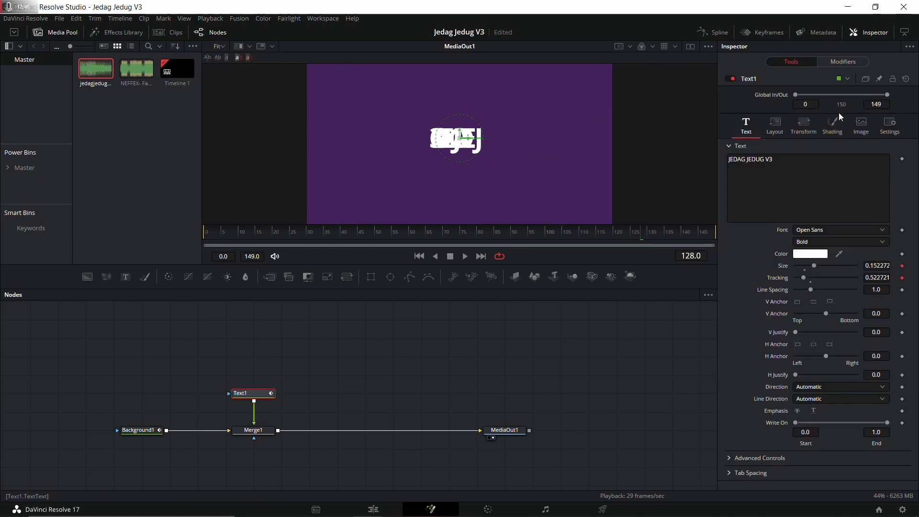
pyautogui.click(843, 62)
pyautogui.click(884, 325)
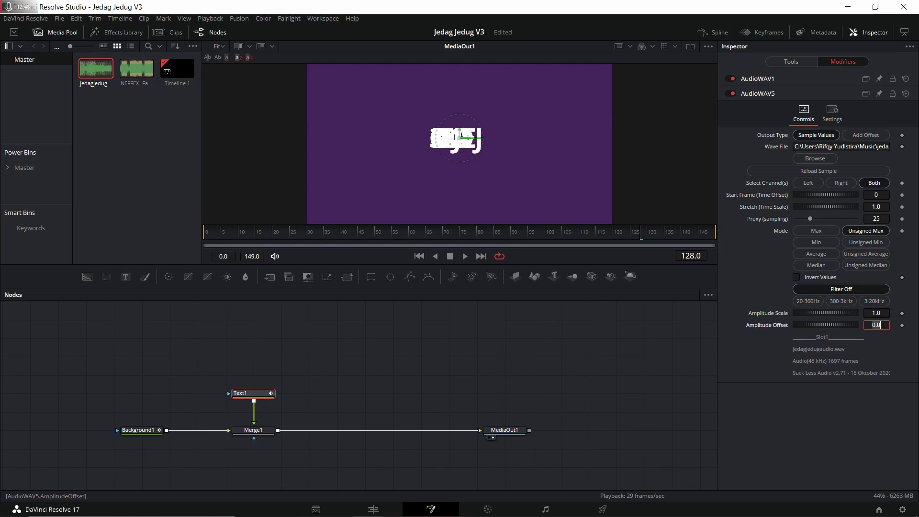
pyautogui.write('1')
pyautogui.press('Tab')
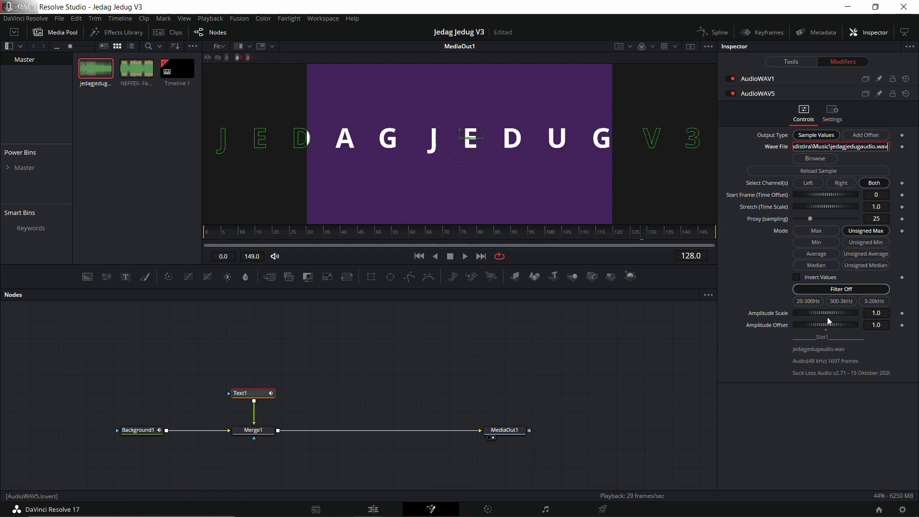
# Set the Amplitude Scale of the Tracking modifier, AudioWAV5, to 0.2 and preview the composition
pyautogui.moveTo(822, 314); pyautogui.dragTo(812, 317)
pyautogui.click(876, 313)
pyautogui.write('0.2')
pyautogui.press('Tab')
pyautogui.press('Return')
pyautogui.press('space')
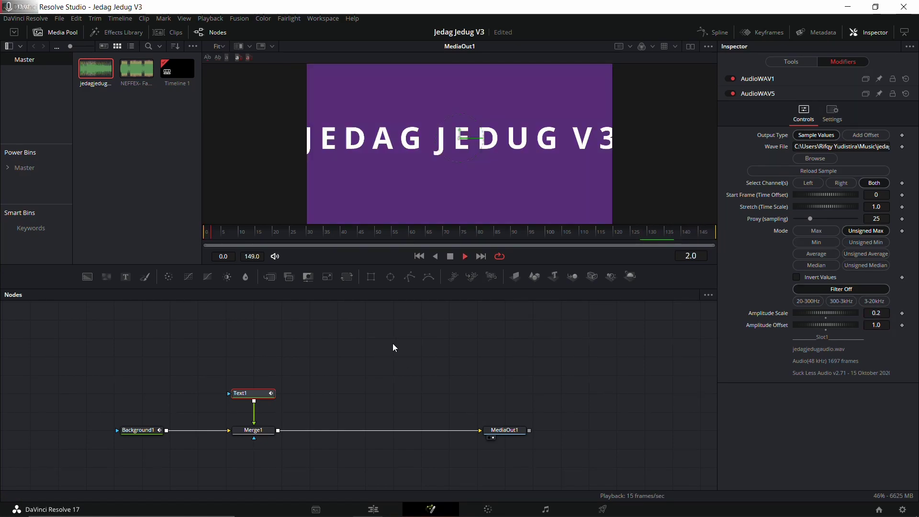
pyautogui.press('space')
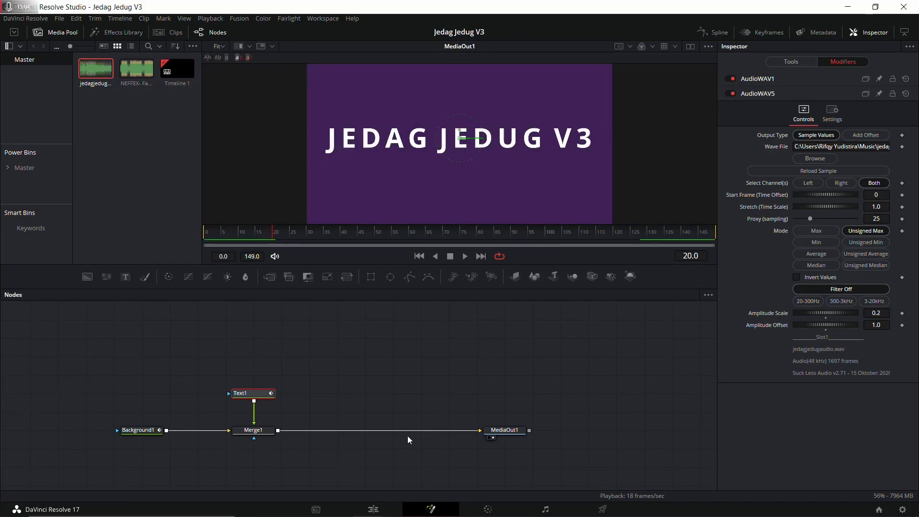
# Play Timeline 1 from the start on the Edit page to check the letter-spacing effect, and save the project
pyautogui.click(373, 510)
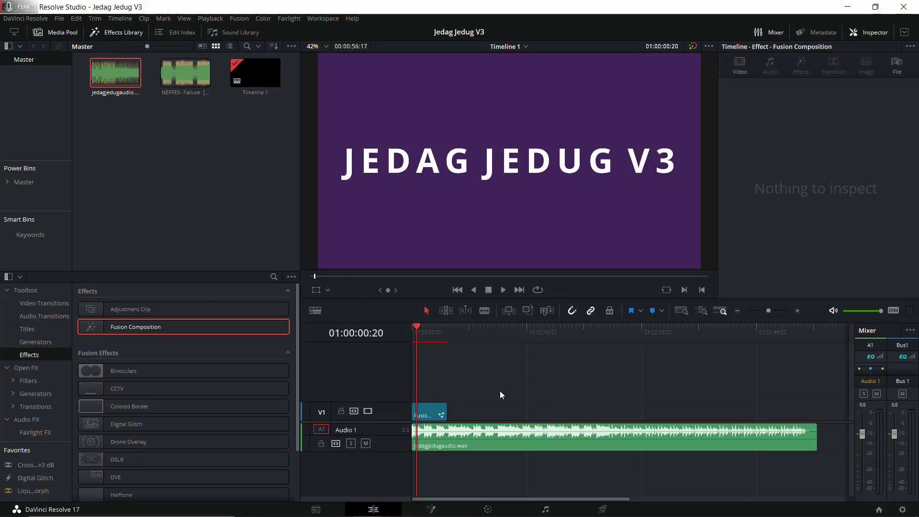
pyautogui.press('Home')
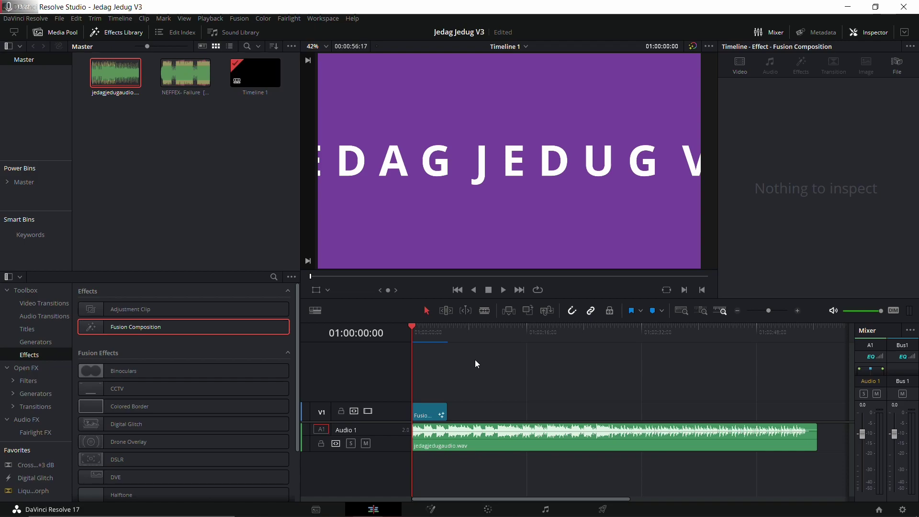
pyautogui.press('space')
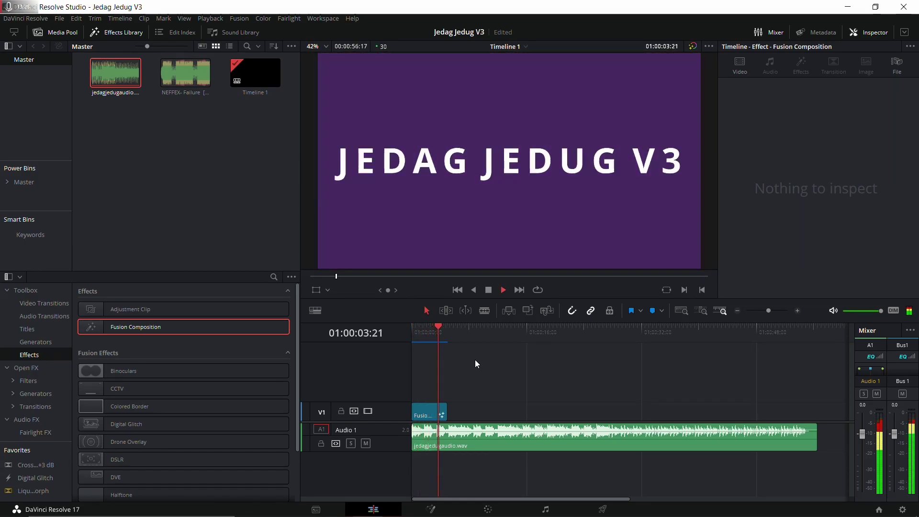
pyautogui.press('space')
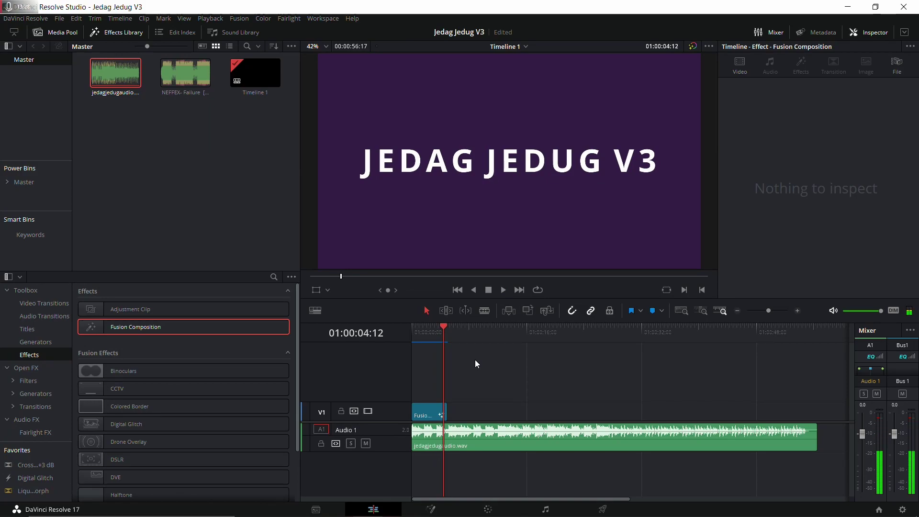
pyautogui.hotkey('ctrl', 's')
# Return to Text1 on the Fusion page and examine the modifiers offered for its Line Spacing and its text content
pyautogui.click(432, 509)
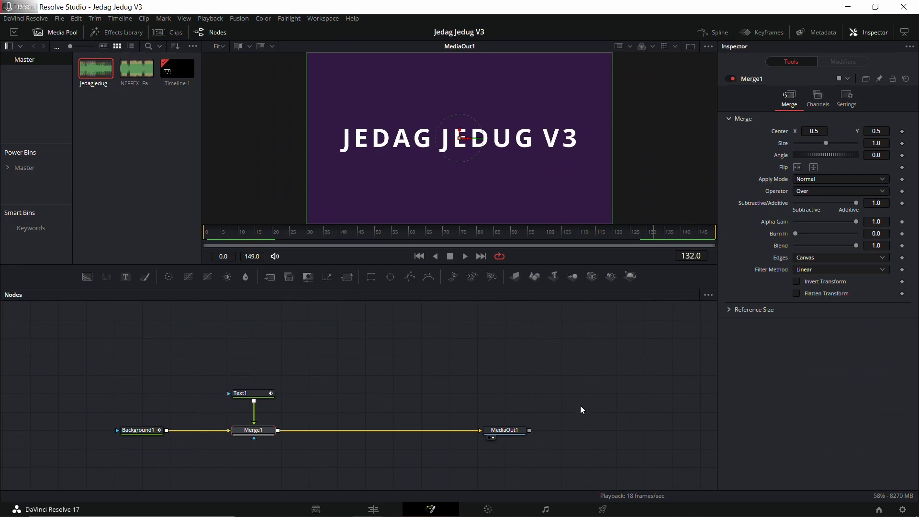
pyautogui.click(255, 397)
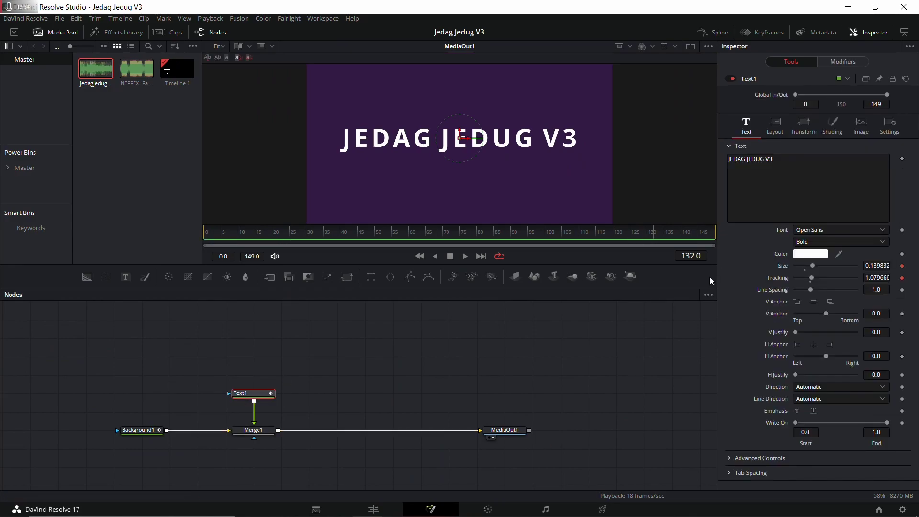
pyautogui.rightClick(783, 291)
pyautogui.moveTo(814, 330)
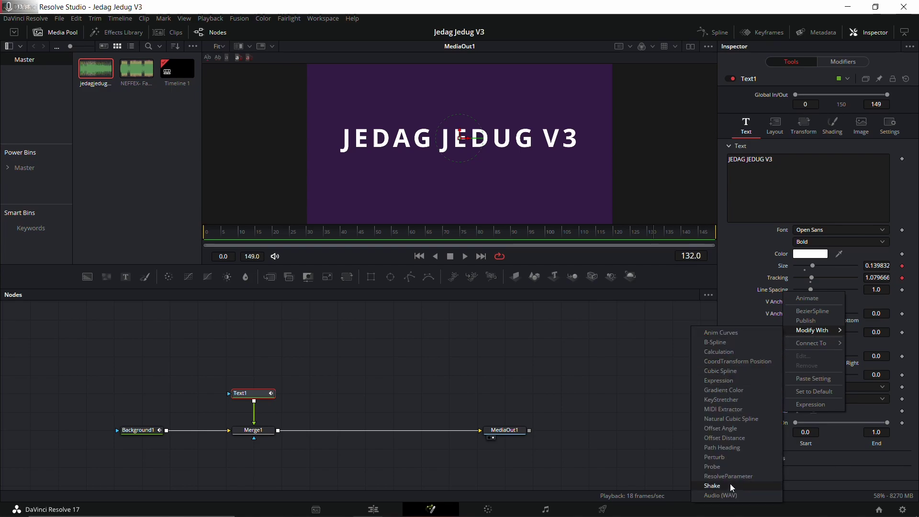
pyautogui.click(568, 346)
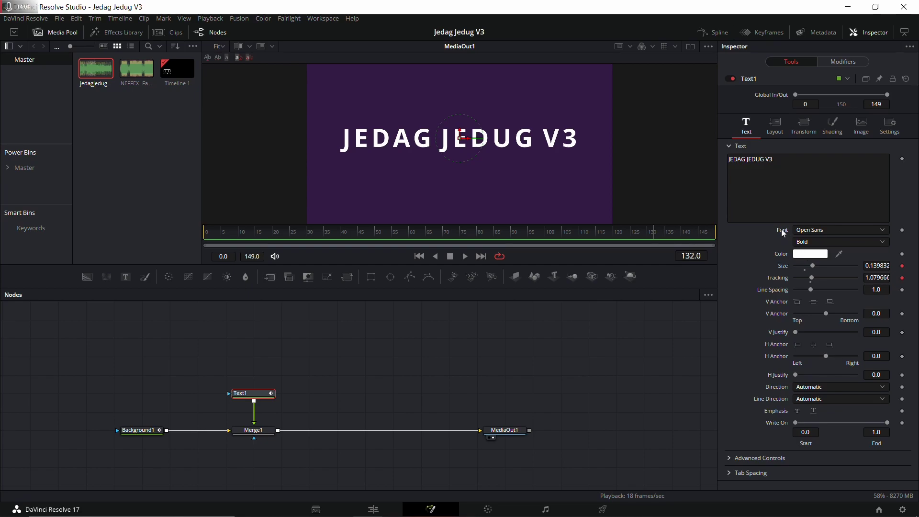
pyautogui.rightClick(767, 184)
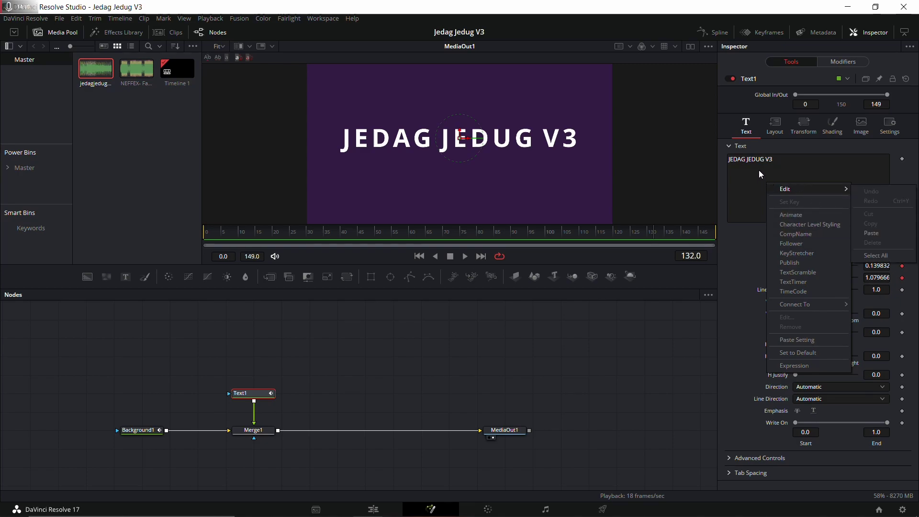
pyautogui.click(647, 350)
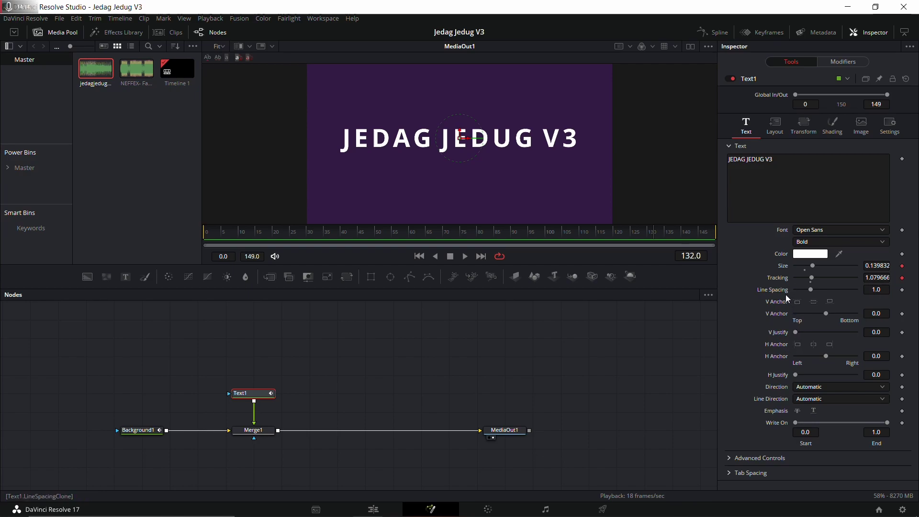
# Compare the Modify With options of Text1's Line Spacing and V Anchor, including Audio (WAV)
pyautogui.rightClick(783, 293)
pyautogui.moveTo(814, 333)
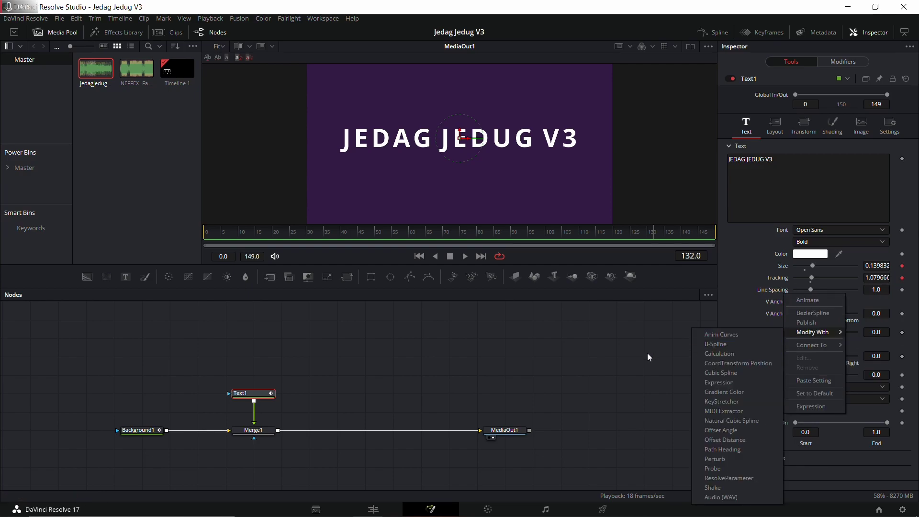
pyautogui.click(747, 452)
pyautogui.rightClick(783, 312)
pyautogui.moveTo(828, 353)
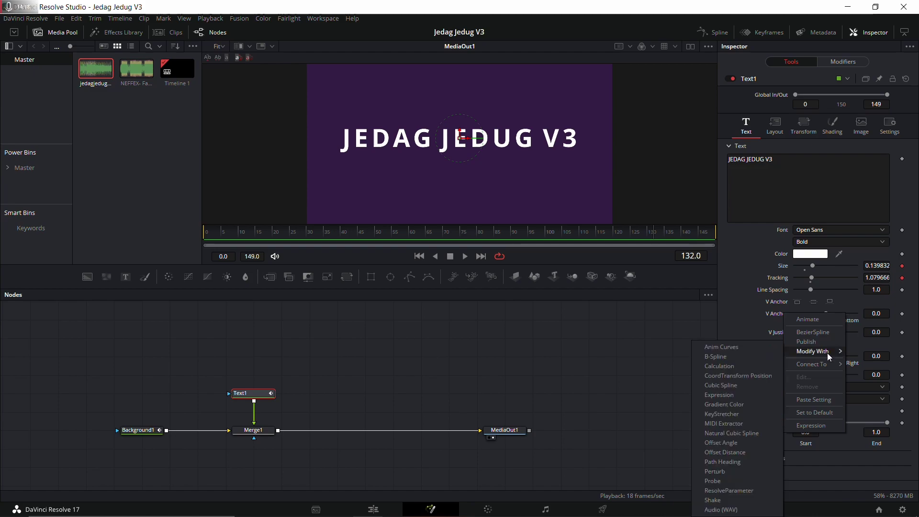
pyautogui.click(686, 414)
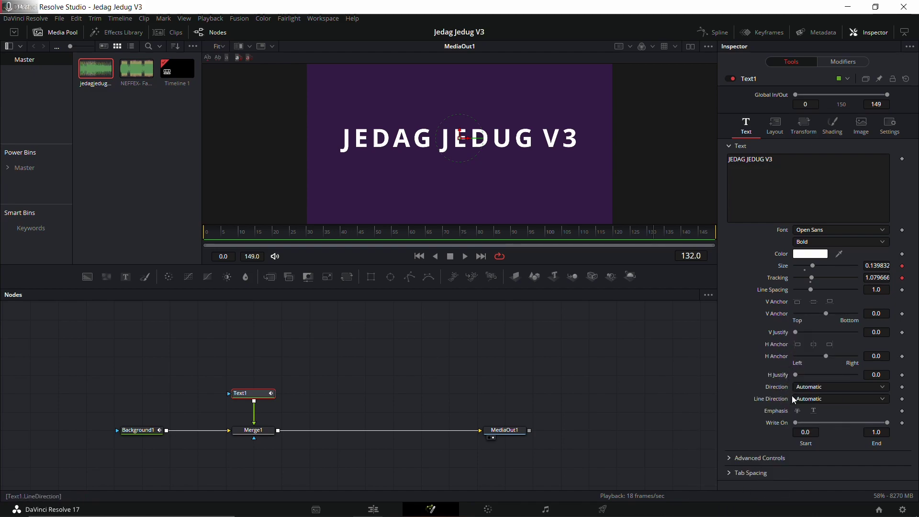
# Expand Text1's Advanced Controls and check the modifier options of Force Monospaced
pyautogui.click(731, 457)
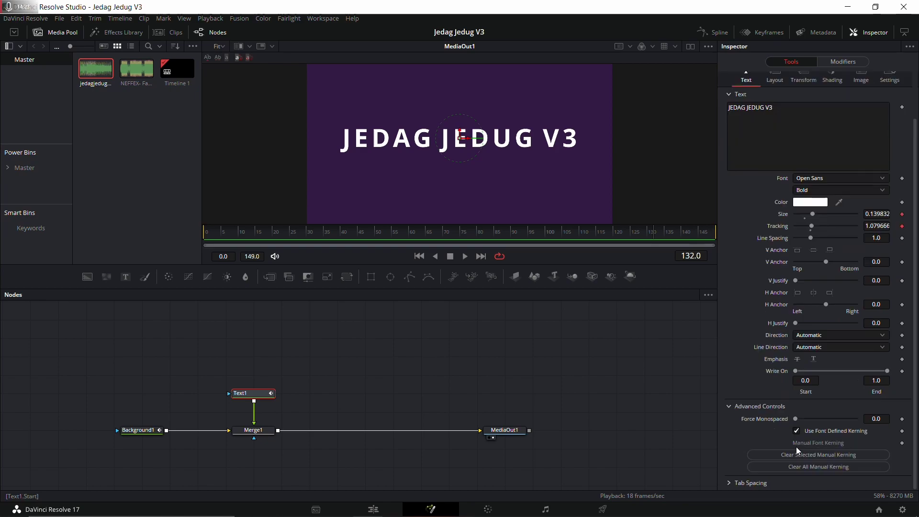
pyautogui.rightClick(775, 420)
pyautogui.click(621, 342)
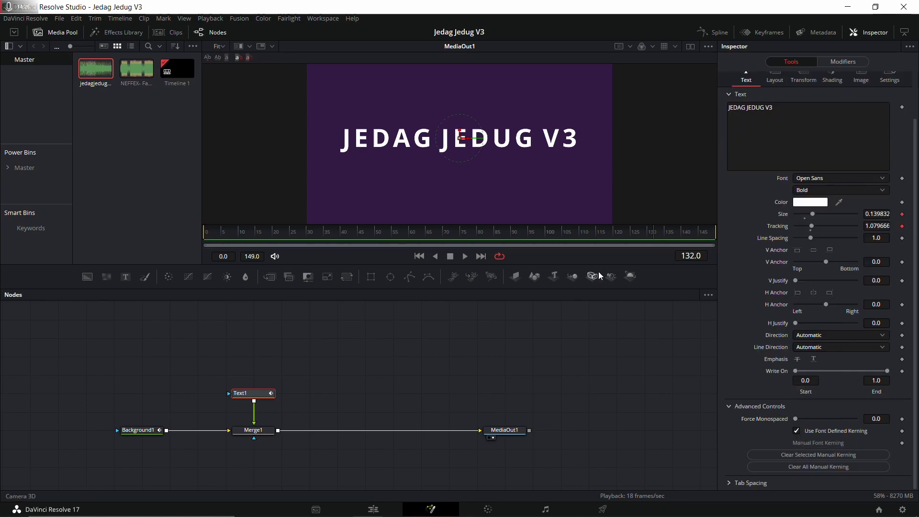